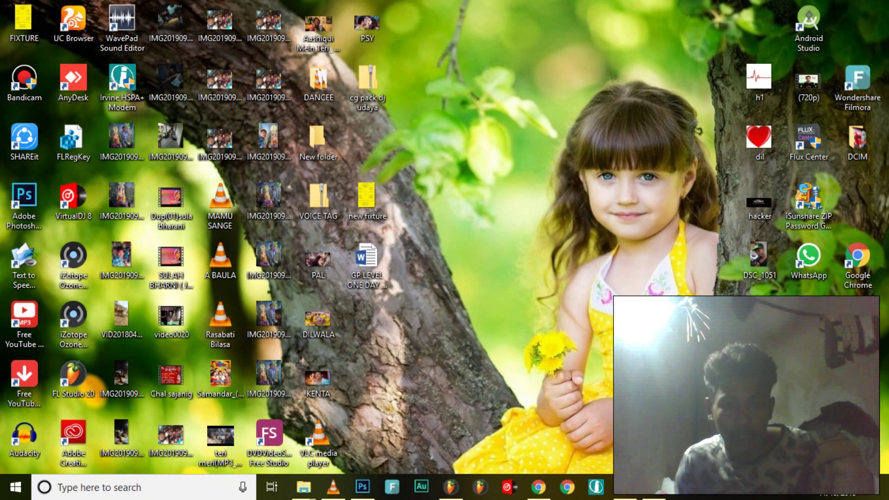
- Switch to FL Studio and set the project tempo to 160 BPM
{"action": "left_click", "coordinate": [451, 486]}
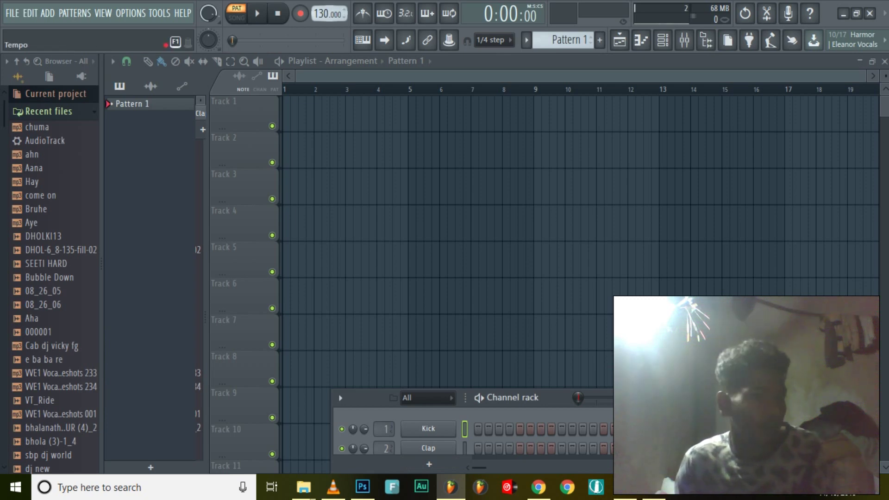
{"action": "right_click", "coordinate": [330, 14]}
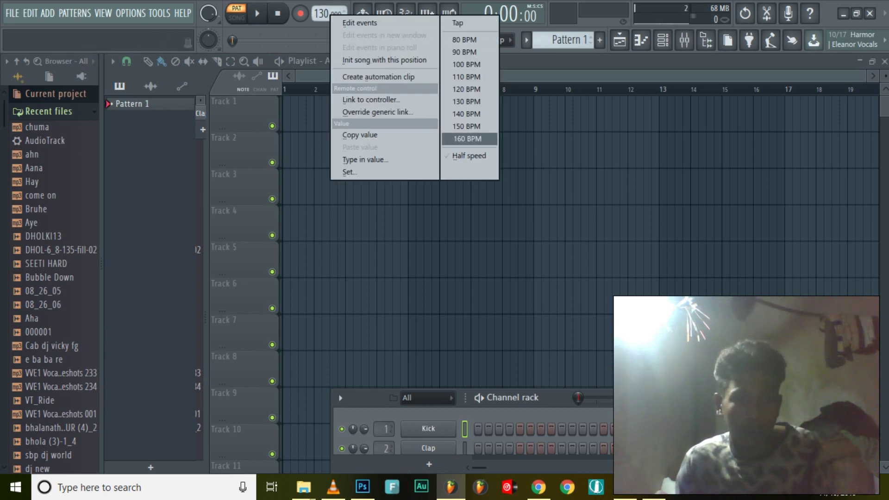
{"action": "left_click", "coordinate": [468, 139]}
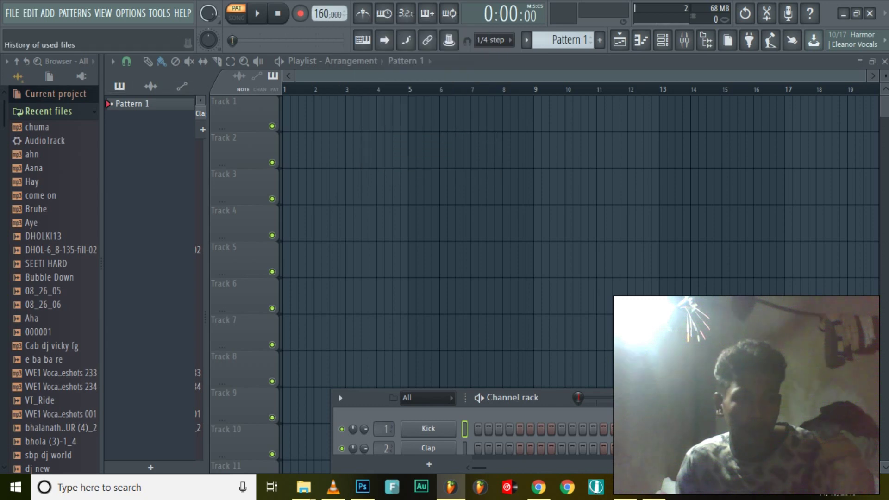
- Collapse the recent files list and open the CG PACK folder inside Packs in the sample browser
{"action": "left_click", "coordinate": [49, 112]}
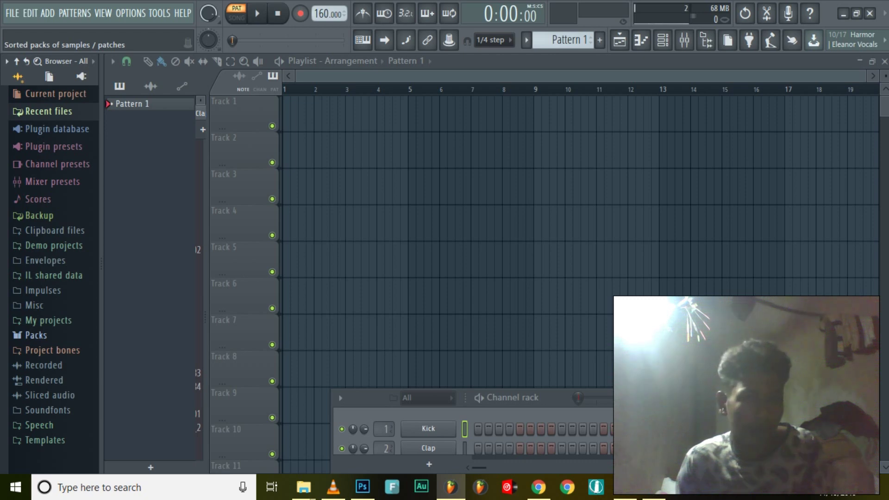
{"action": "left_click", "coordinate": [36, 335]}
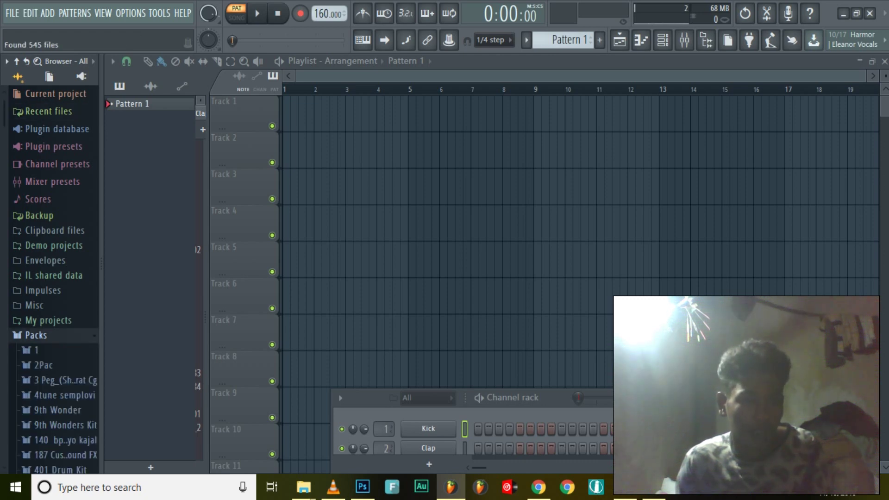
{"action": "scroll", "coordinate": [51, 324], "scroll_direction": "down", "scroll_amount": 10}
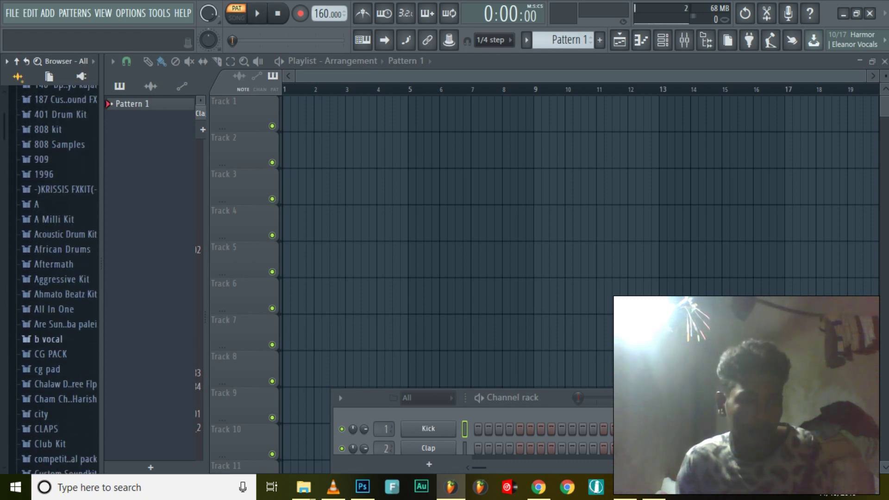
{"action": "scroll", "coordinate": [46, 334], "scroll_direction": "down", "scroll_amount": 1}
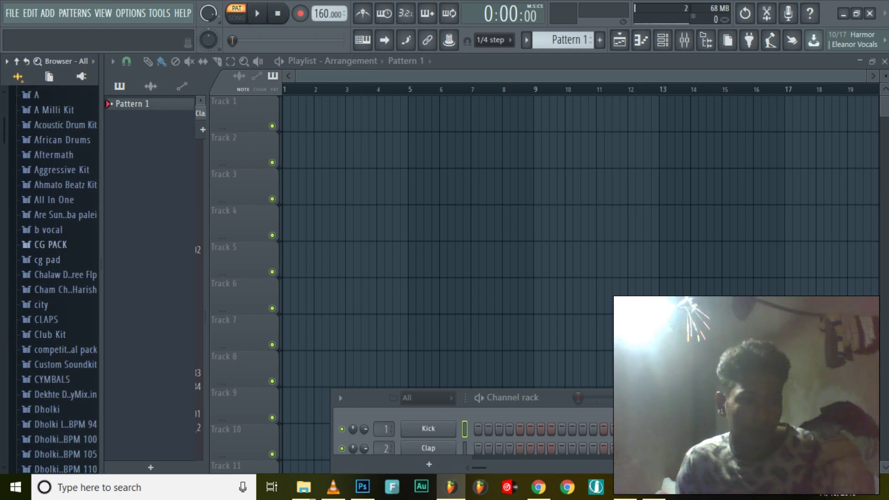
{"action": "left_click", "coordinate": [51, 245]}
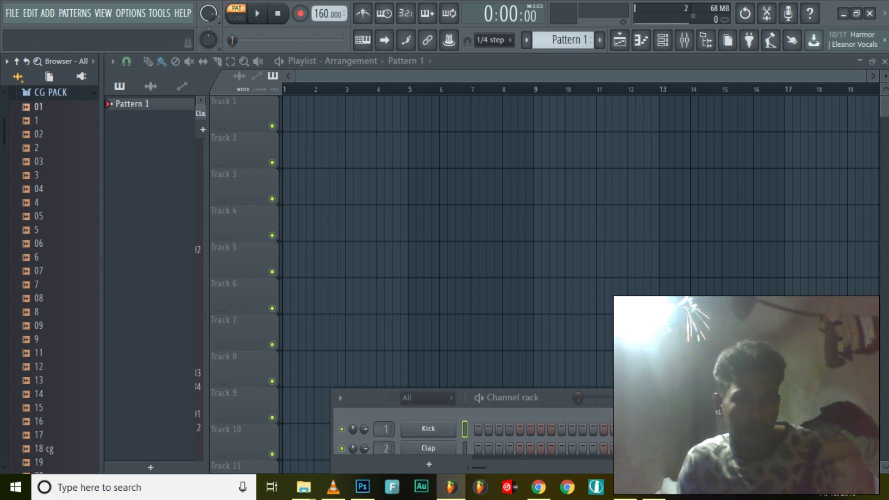
- Audition the numbered samples in the CG PACK folder one after another, from 01 through 103
{"action": "key", "text": "Down"}
{"action": "key", "text": "Down"}
{"action": "key", "text": "Down"}
{"action": "key", "text": "Down"}
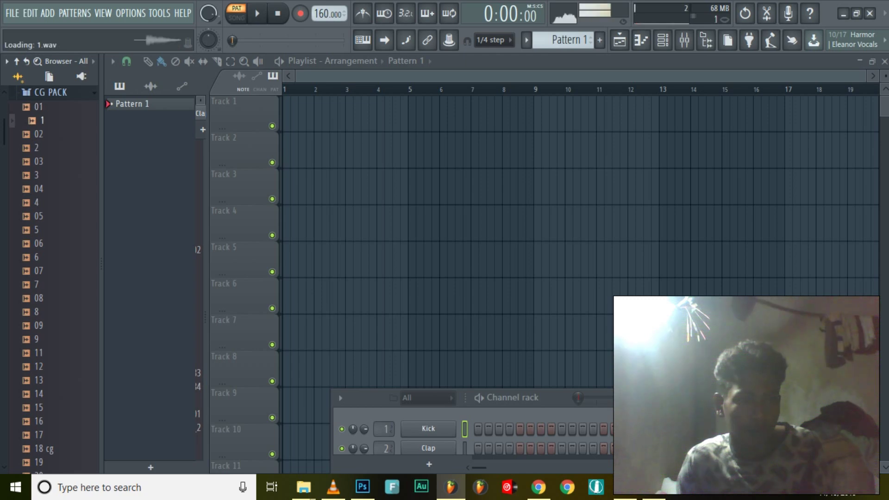
{"action": "key", "text": "Down"}
{"action": "key", "text": "Down"}
{"action": "key", "text": "Down"}
{"action": "key", "text": "Down"}
{"action": "key", "text": "Down"}
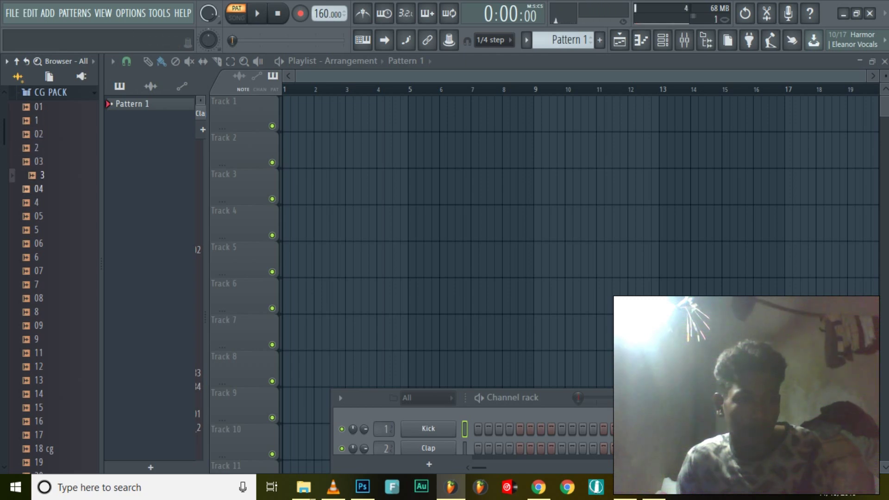
{"action": "key", "text": "Up"}
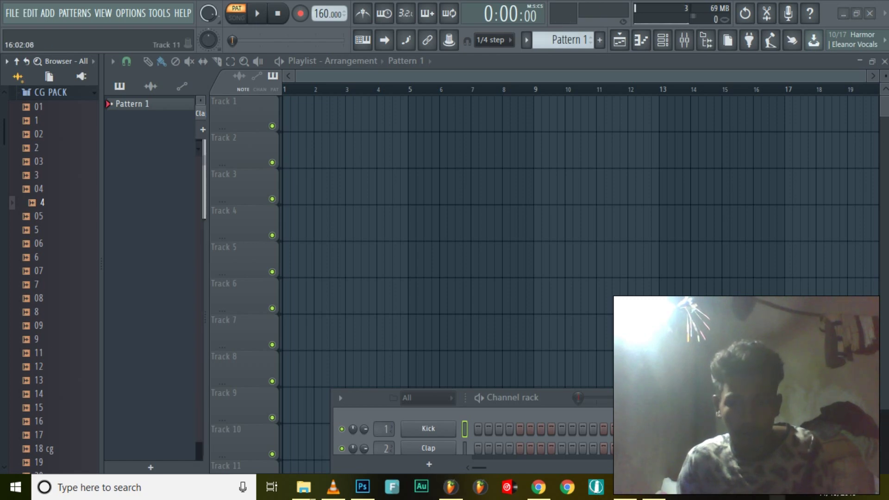
{"action": "key", "text": "Up"}
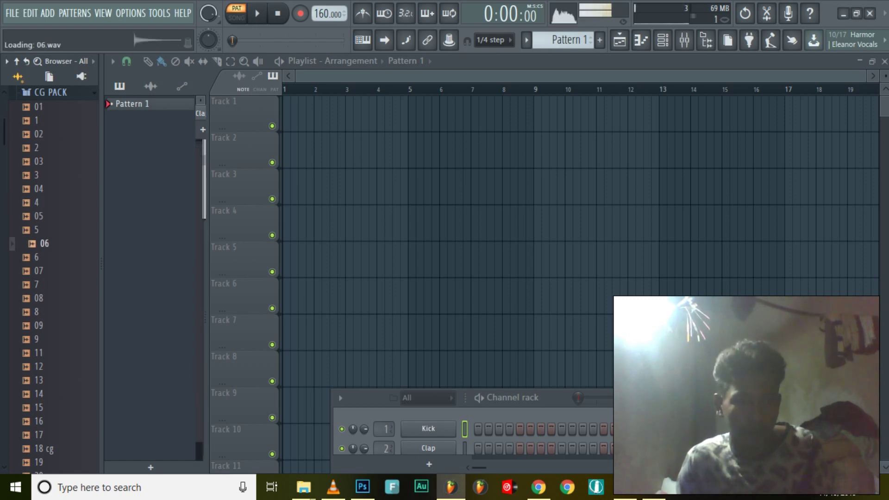
{"action": "key", "text": "Up"}
{"action": "key", "text": "Up"}
{"action": "key", "text": "Up"}
{"action": "key", "text": "Up"}
{"action": "key", "text": "Down"}
{"action": "key", "text": "Down"}
{"action": "key", "text": "Down"}
{"action": "key", "text": "Down"}
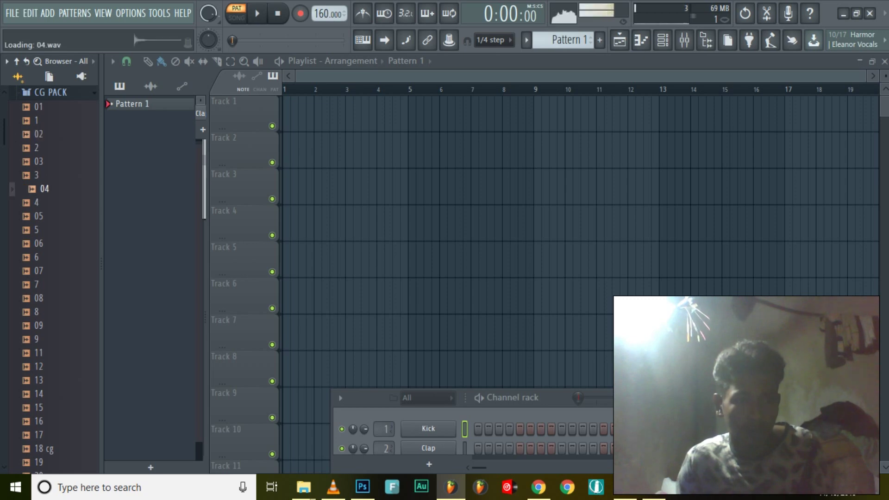
{"action": "key", "text": "Down"}
{"action": "key", "text": "Down"}
{"action": "key", "text": "Down"}
{"action": "key", "text": "Down"}
{"action": "key", "text": "Down"}
{"action": "key", "text": "Up"}
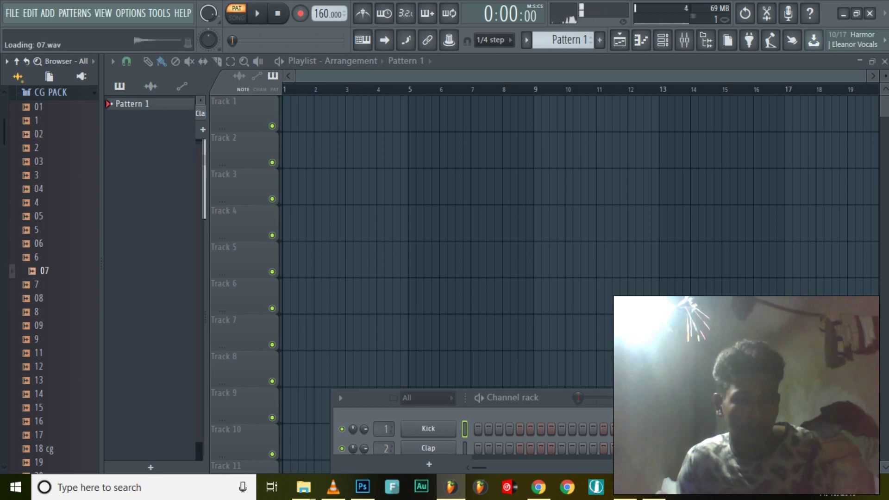
{"action": "key", "text": "Down"}
{"action": "key", "text": "Down"}
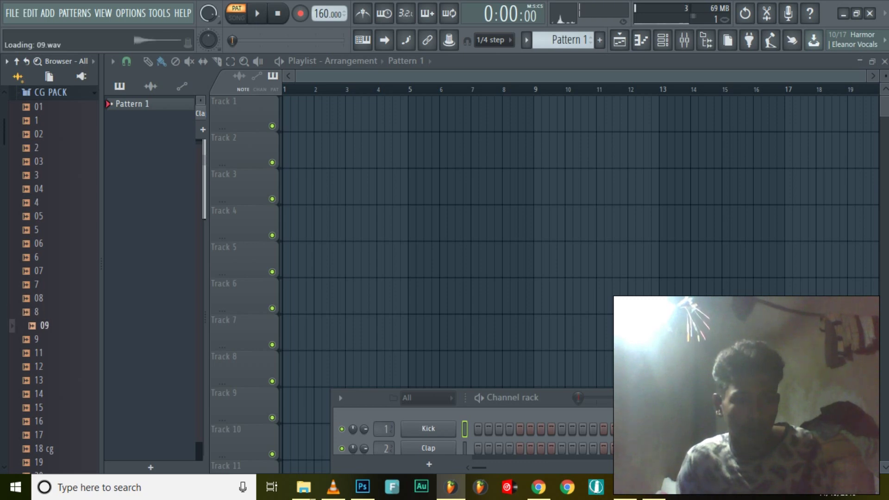
{"action": "key", "text": "Down"}
{"action": "key", "text": "Down"}
{"action": "key", "text": "Down"}
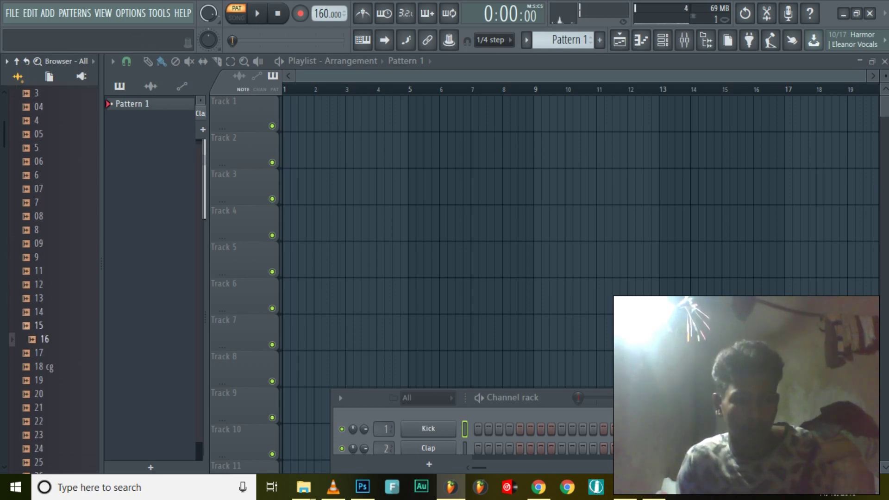
{"action": "key", "text": "Down"}
{"action": "key", "text": "Down"}
{"action": "key", "text": "Down"}
{"action": "key", "text": "Down"}
{"action": "key", "text": "Down"}
{"action": "key", "text": "Down"}
{"action": "key", "text": "Down"}
{"action": "key", "text": "Down"}
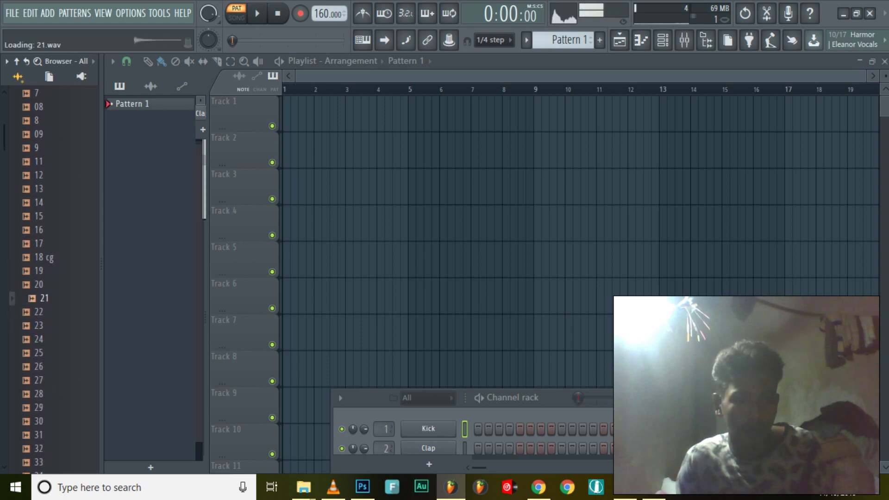
{"action": "key", "text": "Down"}
{"action": "key", "text": "Down"}
{"action": "key", "text": "Down"}
{"action": "key", "text": "Down"}
{"action": "key", "text": "Down"}
{"action": "key", "text": "Down"}
{"action": "key", "text": "Down"}
{"action": "key", "text": "Down"}
{"action": "key", "text": "Down"}
{"action": "key", "text": "Down"}
{"action": "key", "text": "Down"}
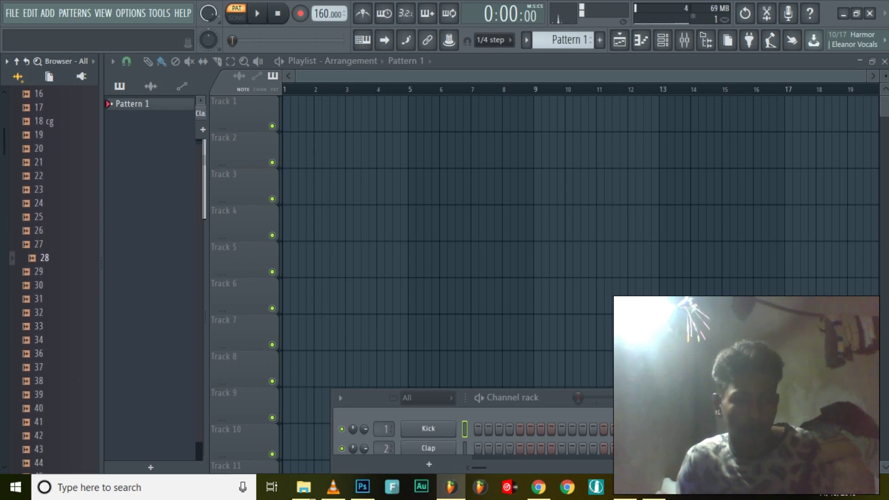
{"action": "key", "text": "Down"}
{"action": "key", "text": "Down"}
{"action": "key", "text": "Down"}
{"action": "key", "text": "Down"}
{"action": "key", "text": "Down"}
{"action": "key", "text": "Down"}
{"action": "key", "text": "Down"}
{"action": "key", "text": "Down"}
{"action": "key", "text": "Down"}
{"action": "key", "text": "Down"}
{"action": "key", "text": "Down"}
{"action": "key", "text": "Down"}
{"action": "key", "text": "Down"}
{"action": "key", "text": "Down"}
{"action": "key", "text": "Down"}
{"action": "key", "text": "Down"}
{"action": "key", "text": "Down"}
{"action": "key", "text": "Down"}
{"action": "key", "text": "Down"}
{"action": "key", "text": "Down"}
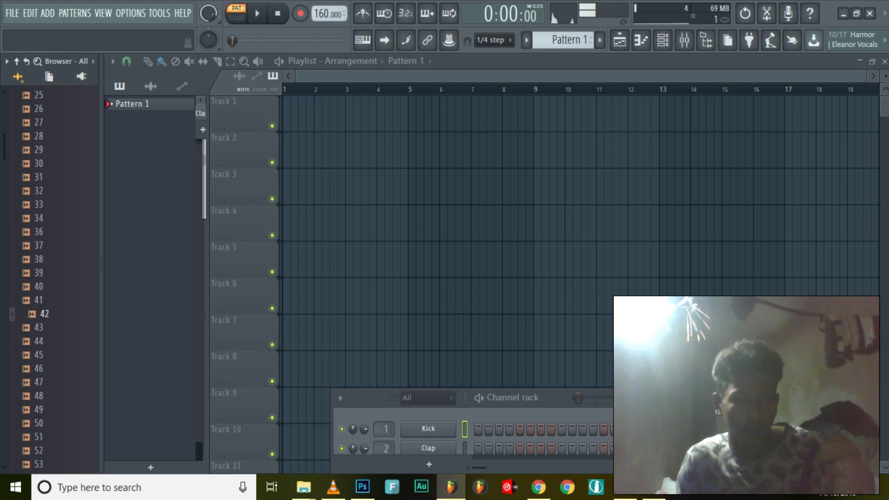
{"action": "key", "text": "Down"}
{"action": "key", "text": "Down"}
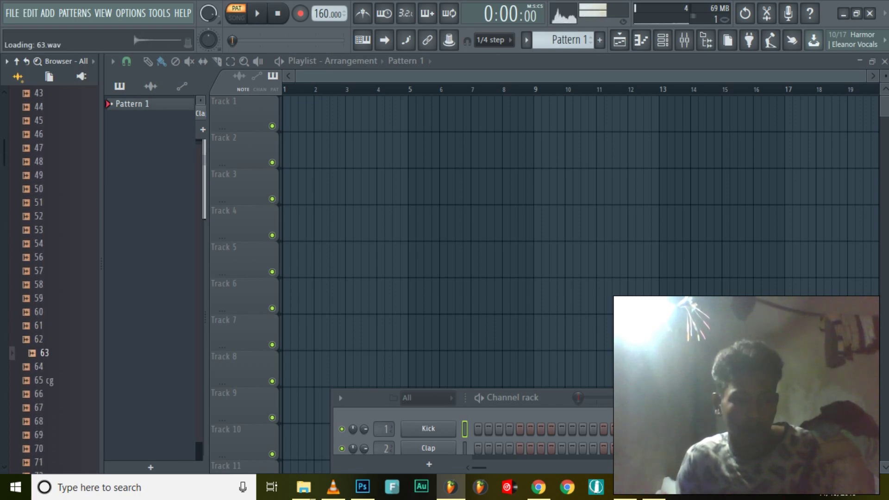
{"action": "key", "text": "Down"}
{"action": "key", "text": "Down"}
{"action": "key", "text": "Down"}
{"action": "key", "text": "Down"}
{"action": "key", "text": "Down"}
{"action": "key", "text": "Down"}
{"action": "key", "text": "Down"}
{"action": "key", "text": "Down"}
{"action": "key", "text": "Down"}
{"action": "key", "text": "Down"}
{"action": "key", "text": "Down"}
{"action": "key", "text": "Down"}
{"action": "key", "text": "Down"}
{"action": "key", "text": "Down"}
{"action": "key", "text": "Down"}
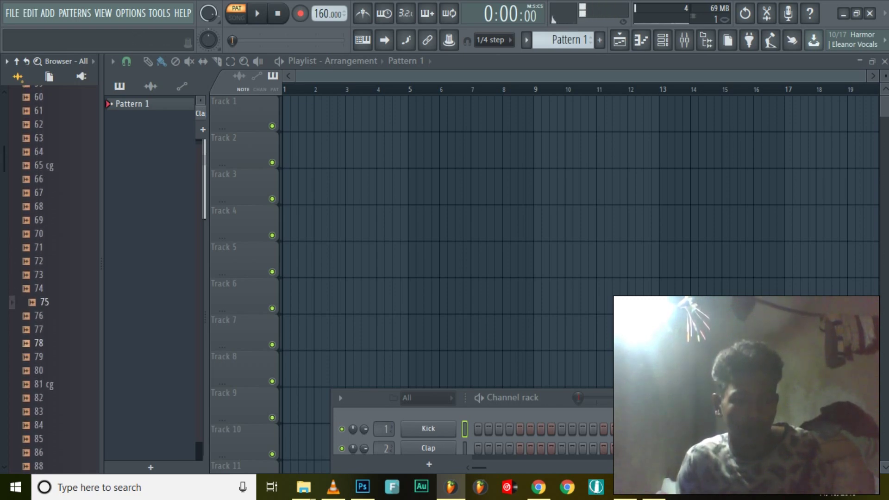
{"action": "key", "text": "Up"}
{"action": "key", "text": "Up"}
{"action": "key", "text": "Up"}
{"action": "key", "text": "Up"}
{"action": "key", "text": "Up"}
{"action": "key", "text": "Up"}
{"action": "key", "text": "Up"}
{"action": "key", "text": "Up"}
{"action": "key", "text": "Up"}
{"action": "key", "text": "Up"}
{"action": "key", "text": "Up"}
{"action": "key", "text": "Up"}
{"action": "key", "text": "Up"}
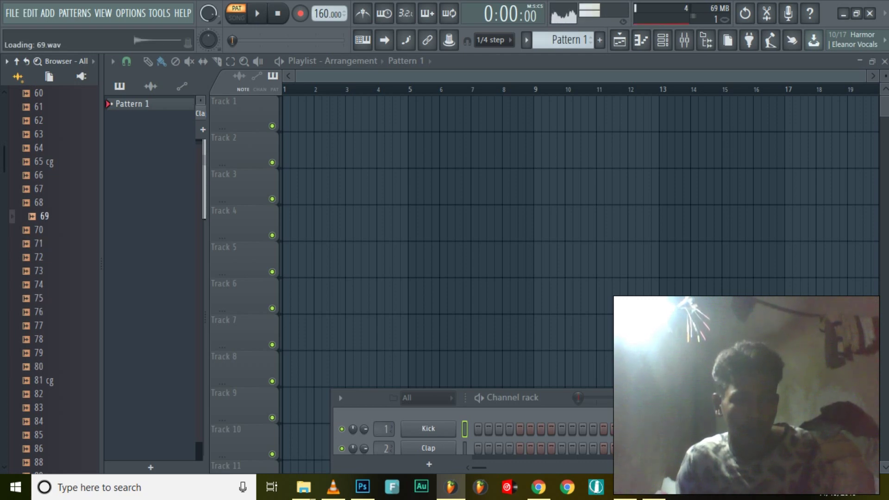
{"action": "key", "text": "Down"}
{"action": "key", "text": "Down"}
{"action": "key", "text": "Down"}
{"action": "key", "text": "Down"}
{"action": "key", "text": "Down"}
{"action": "key", "text": "Down"}
{"action": "key", "text": "Down"}
{"action": "key", "text": "Down"}
{"action": "key", "text": "Down"}
{"action": "key", "text": "Down"}
{"action": "key", "text": "Down"}
{"action": "key", "text": "Down"}
{"action": "key", "text": "Down"}
{"action": "key", "text": "Down"}
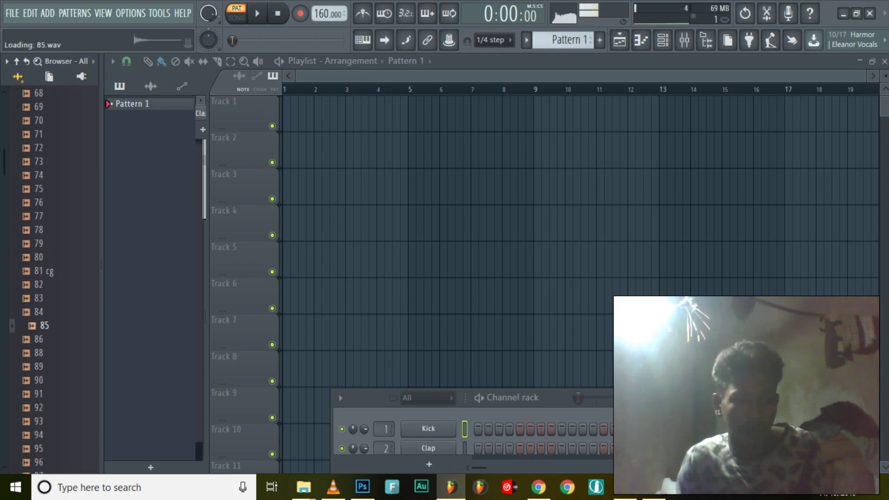
{"action": "key", "text": "Down"}
{"action": "key", "text": "Down"}
{"action": "key", "text": "Down"}
{"action": "key", "text": "Down"}
{"action": "key", "text": "Down"}
{"action": "key", "text": "Down"}
{"action": "key", "text": "Down"}
{"action": "key", "text": "Down"}
{"action": "key", "text": "Down"}
{"action": "key", "text": "Down"}
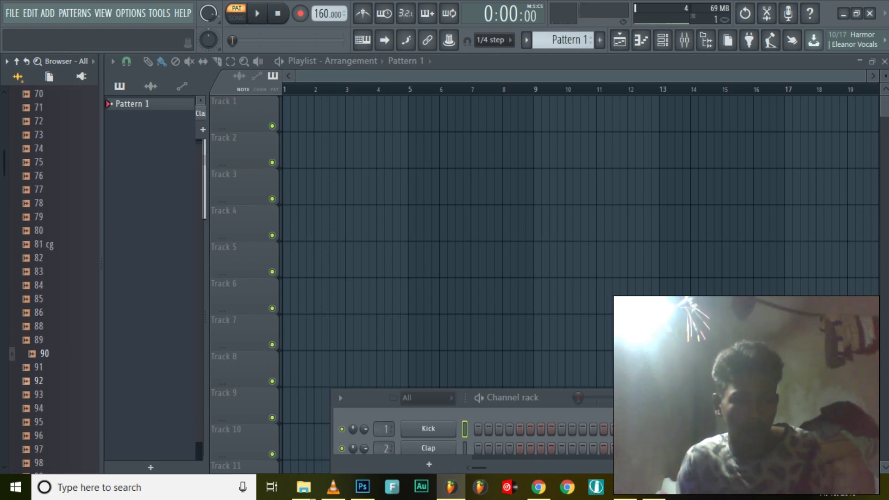
{"action": "key", "text": "Down"}
{"action": "key", "text": "Down"}
{"action": "key", "text": "Down"}
{"action": "key", "text": "Down"}
{"action": "key", "text": "Down"}
{"action": "key", "text": "Down"}
{"action": "key", "text": "Down"}
{"action": "key", "text": "Down"}
{"action": "key", "text": "Down"}
{"action": "key", "text": "Down"}
{"action": "key", "text": "Down"}
{"action": "key", "text": "Down"}
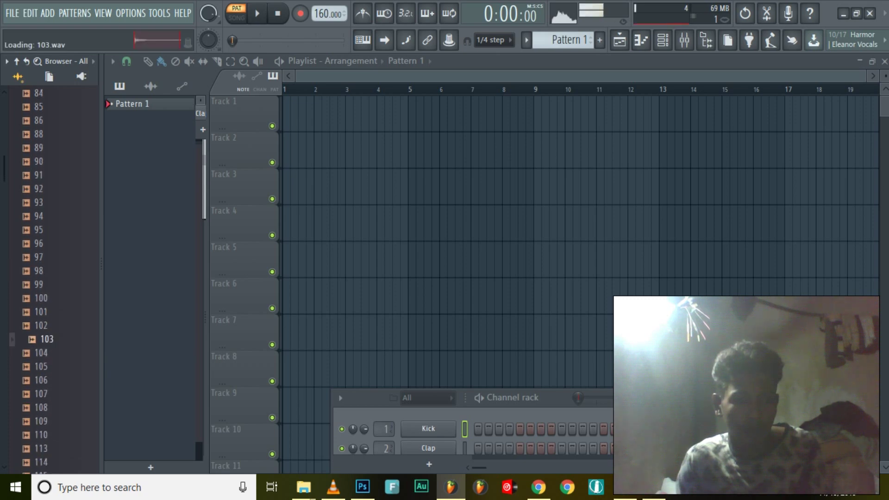
- Audition the CG PACK samples from 103 through 130, going back over neighbouring samples to compare them
{"action": "key", "text": "Up"}
{"action": "key", "text": "Up"}
{"action": "key", "text": "Up"}
{"action": "key", "text": "Up"}
{"action": "key", "text": "Up"}
{"action": "key", "text": "Down"}
{"action": "key", "text": "Down"}
{"action": "key", "text": "Down"}
{"action": "key", "text": "Down"}
{"action": "key", "text": "Down"}
{"action": "key", "text": "Down"}
{"action": "key", "text": "Down"}
{"action": "key", "text": "Down"}
{"action": "key", "text": "Down"}
{"action": "key", "text": "Down"}
{"action": "key", "text": "Down"}
{"action": "key", "text": "Down"}
{"action": "key", "text": "Down"}
{"action": "key", "text": "Down"}
{"action": "key", "text": "Down"}
{"action": "key", "text": "Down"}
{"action": "key", "text": "Down"}
{"action": "key", "text": "Down"}
{"action": "key", "text": "Down"}
{"action": "key", "text": "Down"}
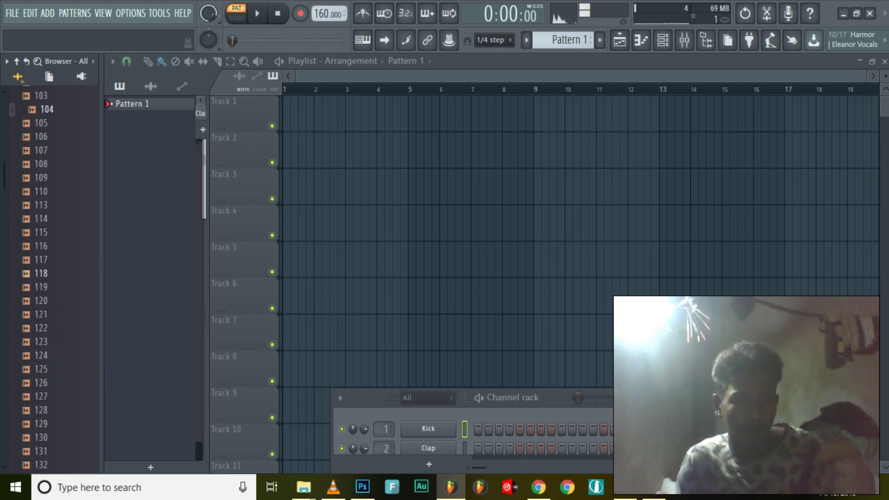
{"action": "key", "text": "Up"}
{"action": "key", "text": "Up"}
{"action": "key", "text": "Down"}
{"action": "key", "text": "Down"}
{"action": "key", "text": "Down"}
{"action": "key", "text": "Up"}
{"action": "key", "text": "Up"}
{"action": "key", "text": "Up"}
{"action": "key", "text": "Up"}
{"action": "key", "text": "Up"}
{"action": "key", "text": "Up"}
{"action": "key", "text": "Up"}
{"action": "key", "text": "Up"}
{"action": "key", "text": "Up"}
{"action": "key", "text": "Up"}
{"action": "key", "text": "Up"}
{"action": "key", "text": "Up"}
{"action": "key", "text": "Up"}
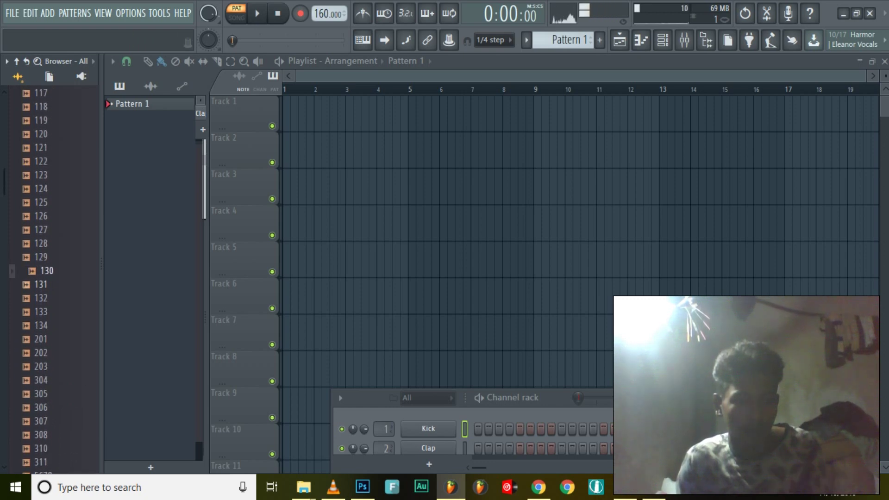
{"action": "key", "text": "Up"}
{"action": "key", "text": "Up"}
{"action": "key", "text": "Up"}
{"action": "key", "text": "Up"}
{"action": "key", "text": "Up"}
{"action": "key", "text": "Up"}
{"action": "key", "text": "Down"}
{"action": "key", "text": "Down"}
{"action": "key", "text": "Down"}
{"action": "key", "text": "Down"}
{"action": "key", "text": "Down"}
{"action": "key", "text": "Down"}
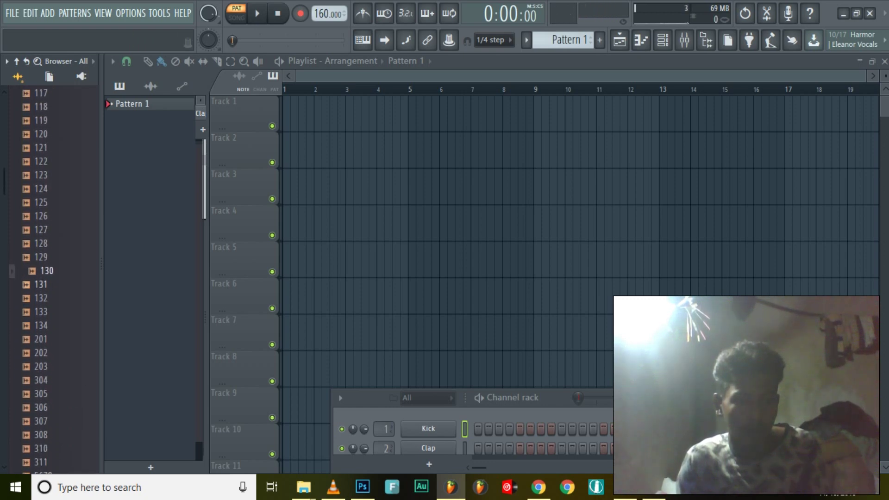
- Audition the CG PACK samples in reverse order, from 130 back to 93
{"action": "scroll", "coordinate": [32, 278], "scroll_direction": "up", "scroll_amount": 1}
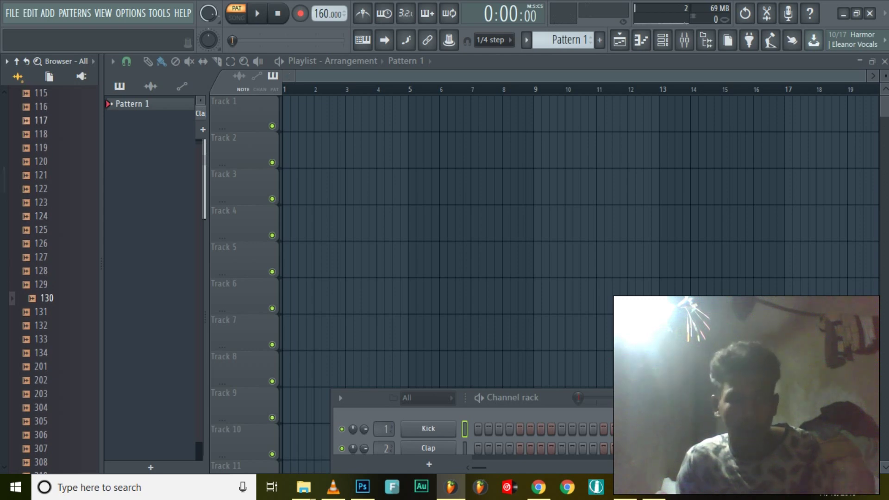
{"action": "key", "text": "Up"}
{"action": "key", "text": "Up"}
{"action": "key", "text": "Up"}
{"action": "key", "text": "Up"}
{"action": "key", "text": "Up"}
{"action": "key", "text": "Up"}
{"action": "key", "text": "Up"}
{"action": "key", "text": "Up"}
{"action": "key", "text": "Up"}
{"action": "key", "text": "Up"}
{"action": "key", "text": "Up"}
{"action": "key", "text": "Up"}
{"action": "key", "text": "Up"}
{"action": "key", "text": "Up"}
{"action": "key", "text": "Up"}
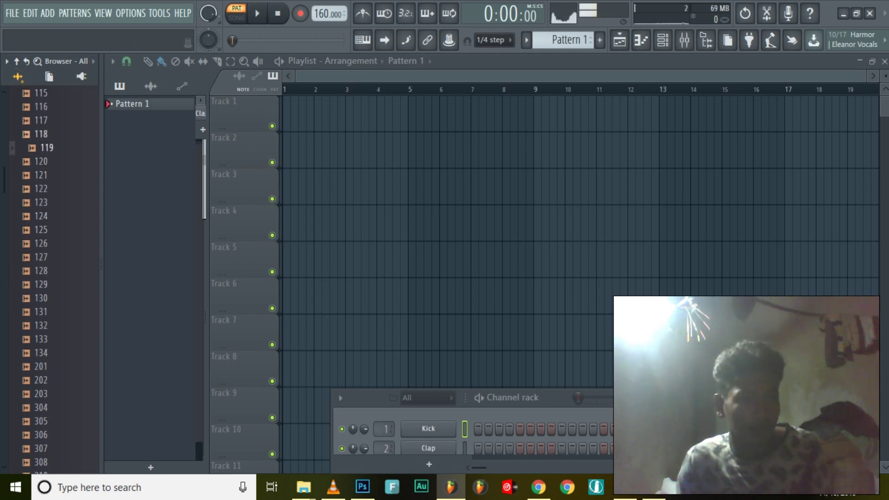
{"action": "key", "text": "Up"}
{"action": "key", "text": "Up"}
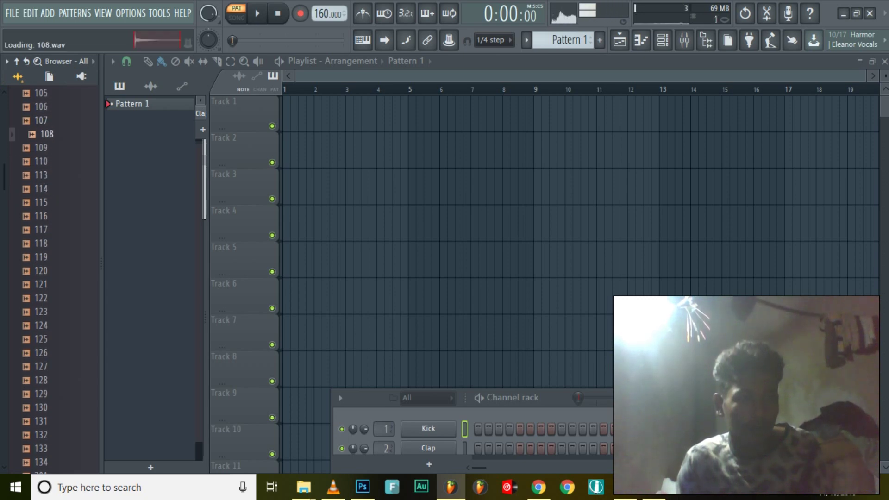
{"action": "key", "text": "Up"}
{"action": "key", "text": "Up"}
{"action": "key", "text": "Up"}
{"action": "key", "text": "Up"}
{"action": "key", "text": "Up"}
{"action": "key", "text": "Up"}
{"action": "key", "text": "Up"}
{"action": "key", "text": "Up"}
{"action": "key", "text": "Up"}
{"action": "key", "text": "Up"}
{"action": "key", "text": "Up"}
{"action": "key", "text": "Up"}
{"action": "key", "text": "Up"}
{"action": "key", "text": "Up"}
{"action": "key", "text": "Up"}
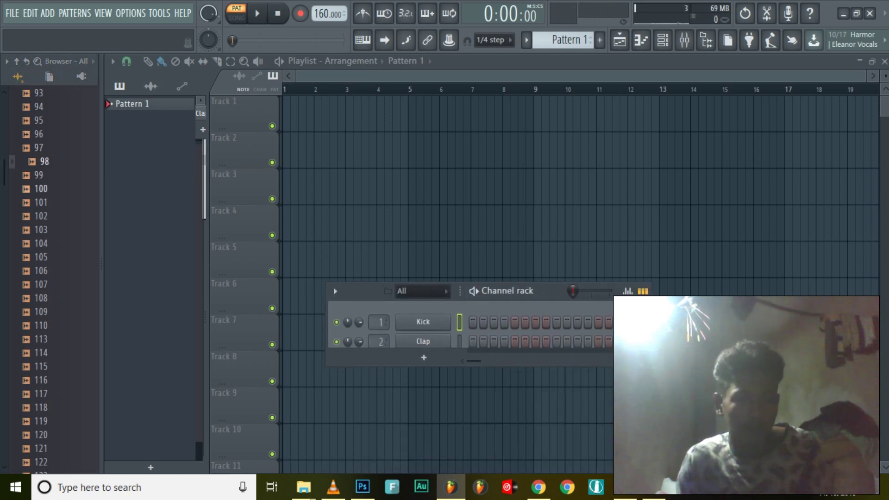
{"action": "key", "text": "Up"}
{"action": "key", "text": "Up"}
{"action": "key", "text": "Up"}
{"action": "key", "text": "Up"}
{"action": "key", "text": "Up"}
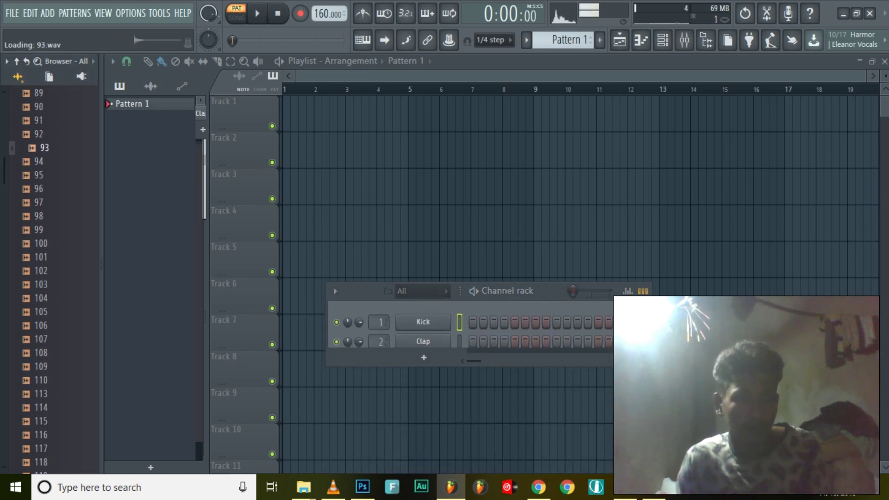
- Compare sample 93 with its neighbours and audition the preceding samples back to 89
{"action": "key", "text": "Down"}
{"action": "key", "text": "Up"}
{"action": "key", "text": "Down"}
{"action": "key", "text": "Up"}
{"action": "key", "text": "Down"}
{"action": "key", "text": "Up"}
{"action": "key", "text": "Up"}
{"action": "key", "text": "Up"}
{"action": "key", "text": "Up"}
{"action": "key", "text": "Up"}
{"action": "key", "text": "Up"}
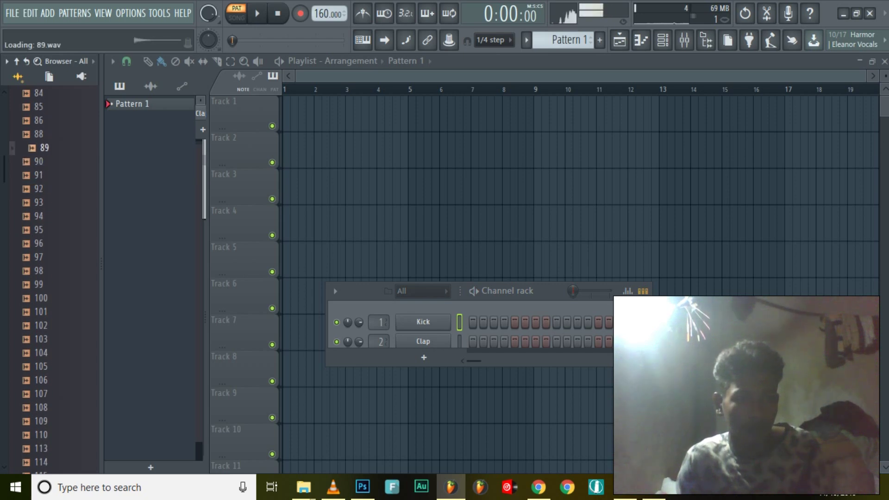
- Add sample 89 to the channel rack as a new channel above Kick and fill each 4 steps of it
{"action": "left_click_drag", "start_coordinate": [43, 147], "coordinate": [398, 322]}
{"action": "right_click", "coordinate": [398, 321]}
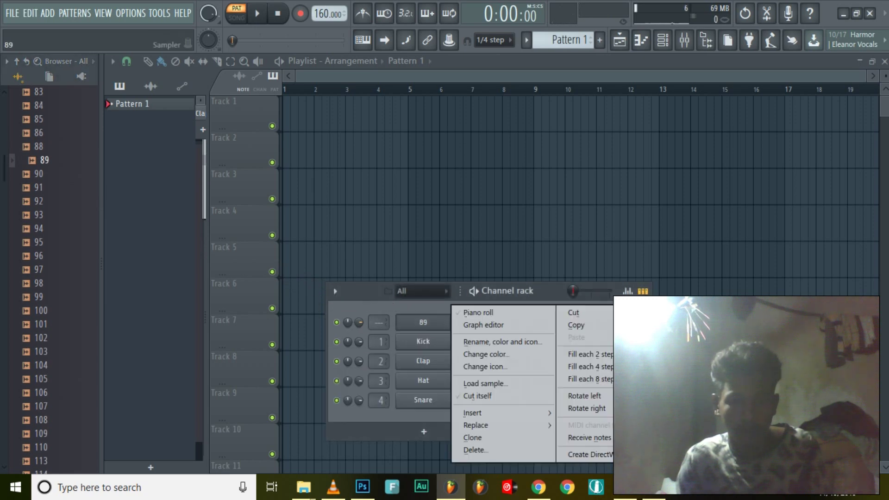
{"action": "left_click", "coordinate": [586, 366]}
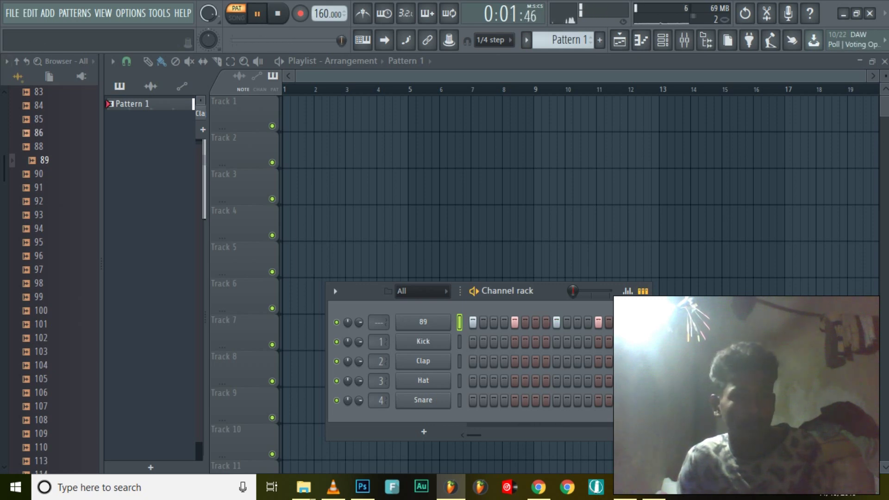
- Audition the CG PACK samples in reverse order down to 67 against the playing pattern
{"action": "key", "text": "Up"}
{"action": "key", "text": "Up"}
{"action": "key", "text": "Up"}
{"action": "key", "text": "Up"}
{"action": "key", "text": "Up"}
{"action": "key", "text": "Up"}
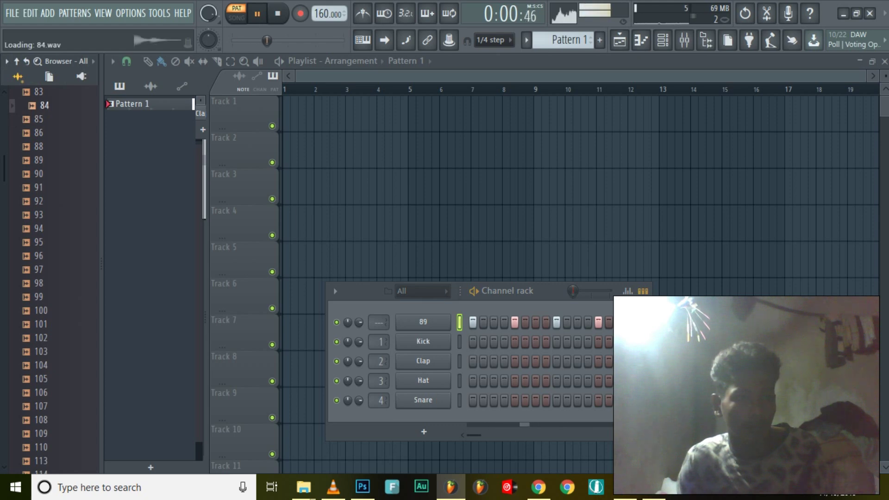
{"action": "key", "text": "Up"}
{"action": "key", "text": "Up"}
{"action": "key", "text": "Up"}
{"action": "key", "text": "Up"}
{"action": "key", "text": "Up"}
{"action": "key", "text": "Up"}
{"action": "key", "text": "Up"}
{"action": "key", "text": "Up"}
{"action": "key", "text": "Up"}
{"action": "key", "text": "Up"}
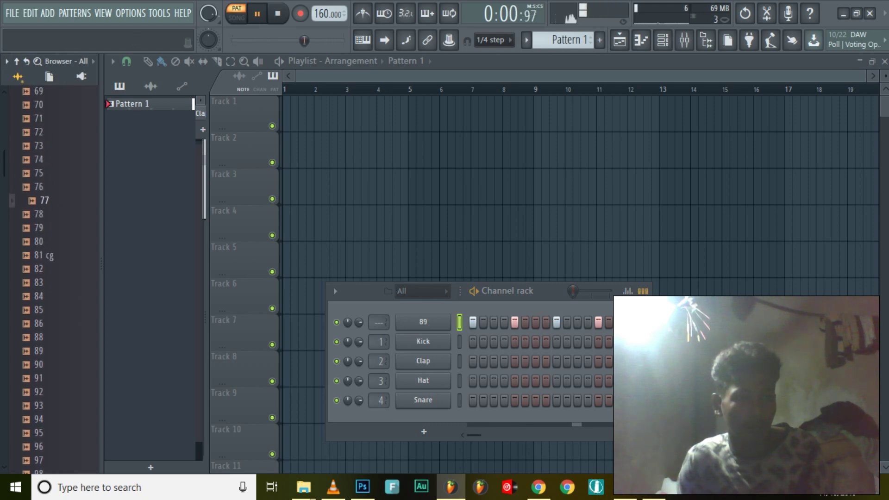
{"action": "key", "text": "Up"}
{"action": "key", "text": "Up"}
{"action": "key", "text": "Up"}
{"action": "key", "text": "Up"}
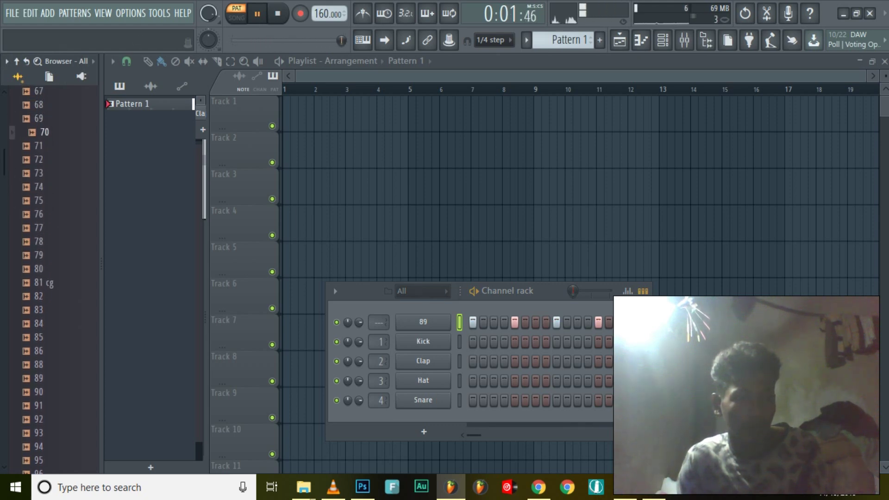
{"action": "key", "text": "Up"}
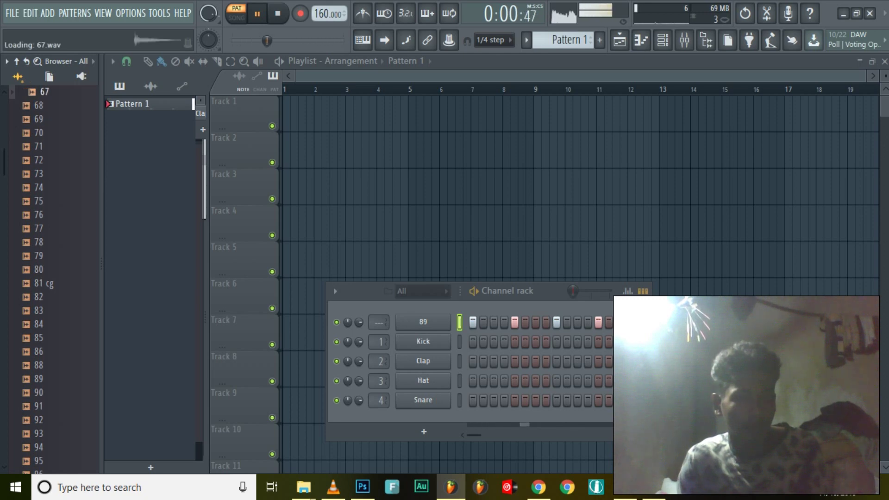
- Audition samples 67 through 73 again against the playing pattern to compare them
{"action": "key", "text": "Down"}
{"action": "key", "text": "Down"}
{"action": "key", "text": "Down"}
{"action": "key", "text": "Down"}
{"action": "key", "text": "Down"}
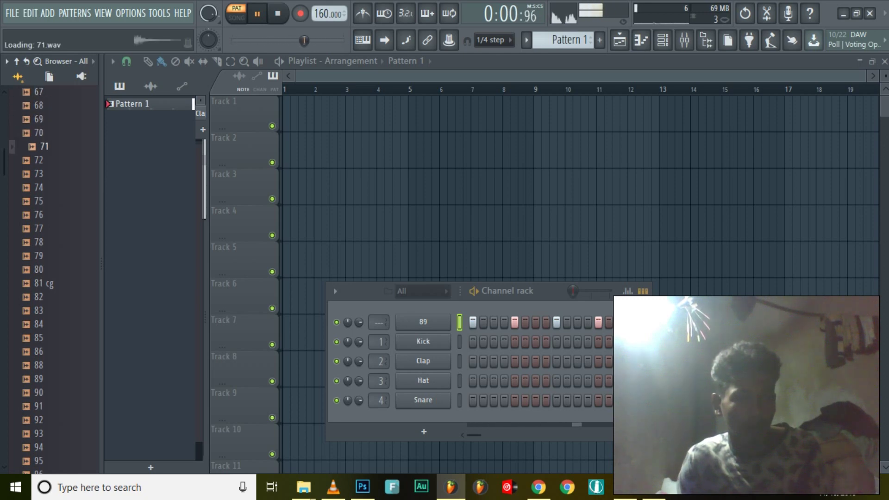
{"action": "key", "text": "Down"}
{"action": "key", "text": "Down"}
{"action": "key", "text": "Up"}
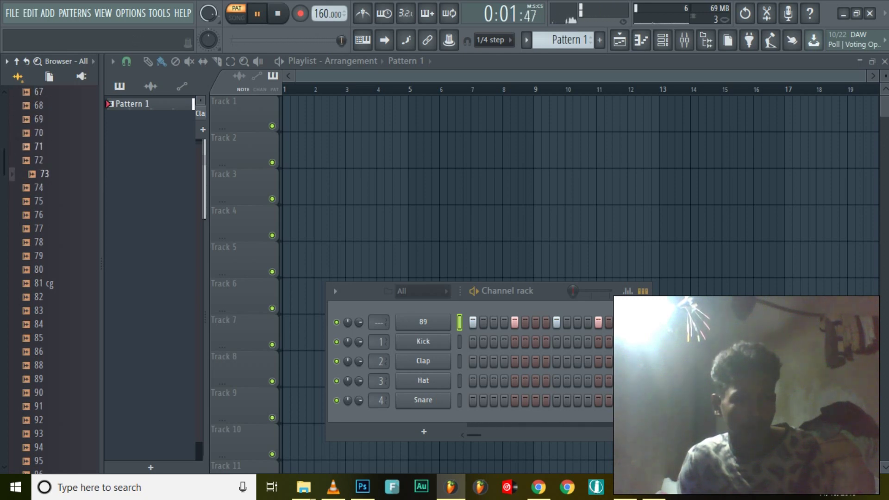
- Audition the CG PACK samples in reverse order from 73 down to 60 against the playing pattern
{"action": "key", "text": "Up"}
{"action": "key", "text": "Up"}
{"action": "key", "text": "Up"}
{"action": "key", "text": "Up"}
{"action": "key", "text": "Up"}
{"action": "key", "text": "Up"}
{"action": "key", "text": "Up"}
{"action": "key", "text": "Up"}
{"action": "key", "text": "Up"}
{"action": "key", "text": "Up"}
{"action": "key", "text": "Up"}
{"action": "key", "text": "Up"}
{"action": "key", "text": "Up"}
{"action": "key", "text": "Down"}
{"action": "key", "text": "Up"}
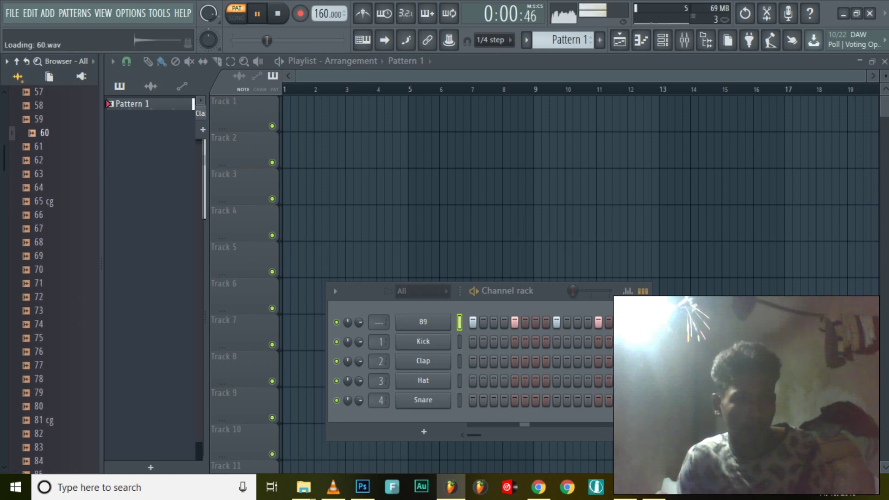
- Compare sample 60 with the samples just after it and audition the preceding samples back to 48
{"action": "key", "text": "Down"}
{"action": "key", "text": "Down"}
{"action": "key", "text": "Down"}
{"action": "key", "text": "Up"}
{"action": "key", "text": "Up"}
{"action": "key", "text": "Up"}
{"action": "key", "text": "Up"}
{"action": "key", "text": "Up"}
{"action": "key", "text": "Up"}
{"action": "key", "text": "Up"}
{"action": "key", "text": "Up"}
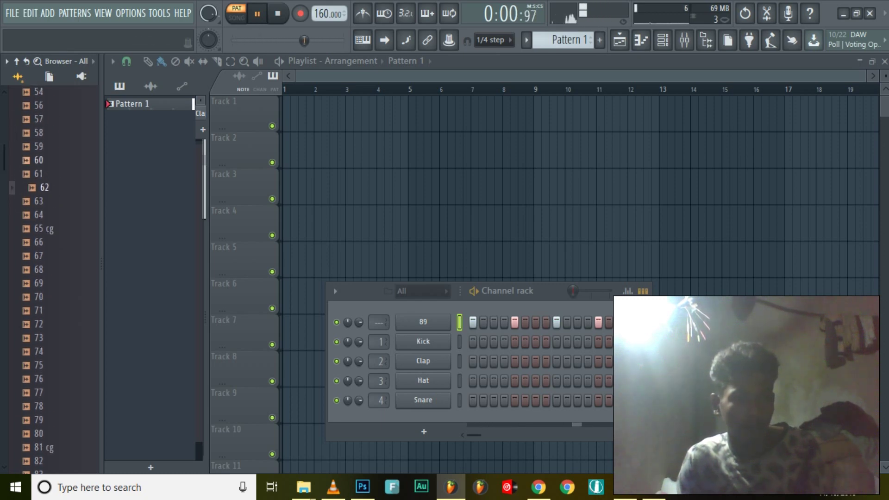
{"action": "key", "text": "Down"}
{"action": "key", "text": "Down"}
{"action": "key", "text": "Up"}
{"action": "key", "text": "Up"}
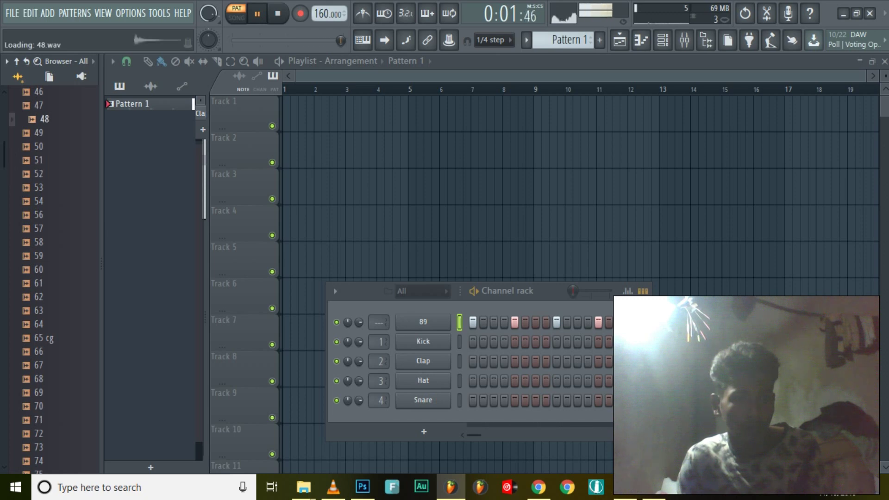
- Compare the samples just before 48 and add sample 46 to the channel rack as a new channel above 89
{"action": "key", "text": "Up"}
{"action": "key", "text": "Up"}
{"action": "key", "text": "Up"}
{"action": "key", "text": "Up"}
{"action": "key", "text": "Up"}
{"action": "key", "text": "Up"}
{"action": "key", "text": "Up"}
{"action": "key", "text": "Up"}
{"action": "key", "text": "Up"}
{"action": "key", "text": "Down"}
{"action": "key", "text": "Down"}
{"action": "key", "text": "Up"}
{"action": "key", "text": "Up"}
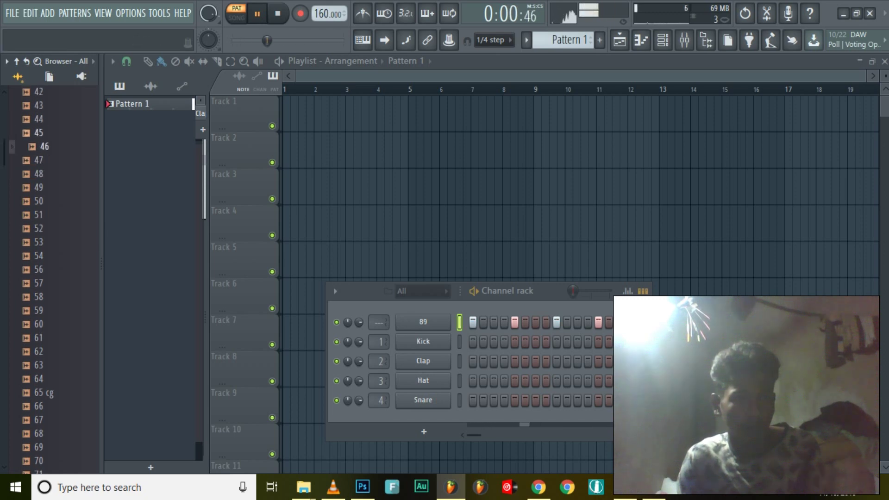
{"action": "key", "text": "Down"}
{"action": "left_click_drag", "start_coordinate": [44, 146], "coordinate": [423, 325]}
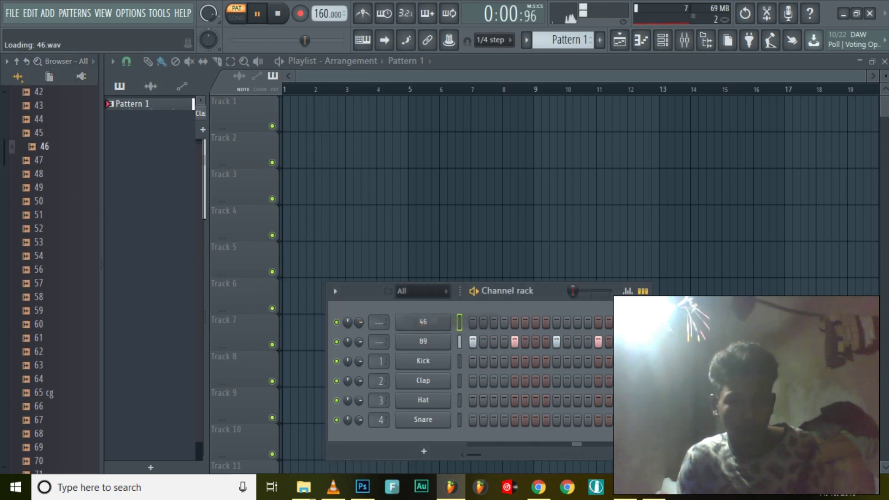
- Open the piano roll for channel 46, browse the saved scores and load the 3 tasha score into it
{"action": "right_click", "coordinate": [423, 322]}
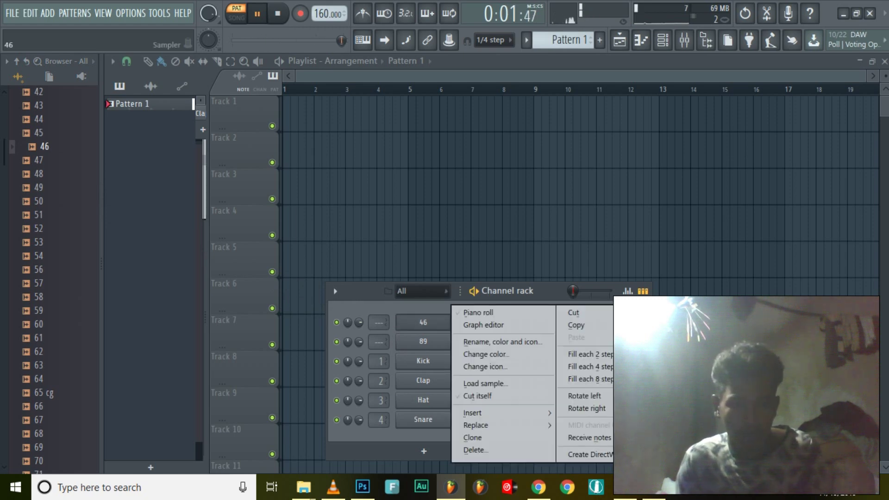
{"action": "key", "text": "Escape"}
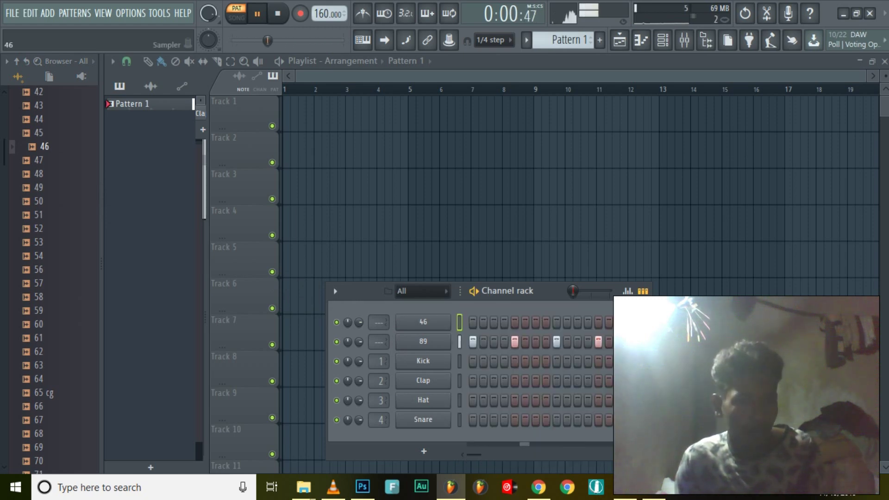
{"action": "right_click", "coordinate": [423, 323]}
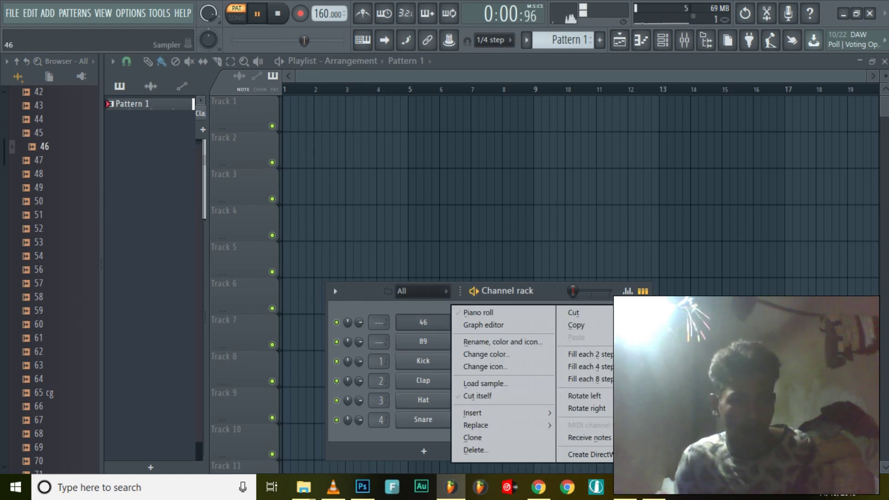
{"action": "key", "text": "Escape"}
{"action": "right_click", "coordinate": [423, 322]}
{"action": "left_click", "coordinate": [478, 312]}
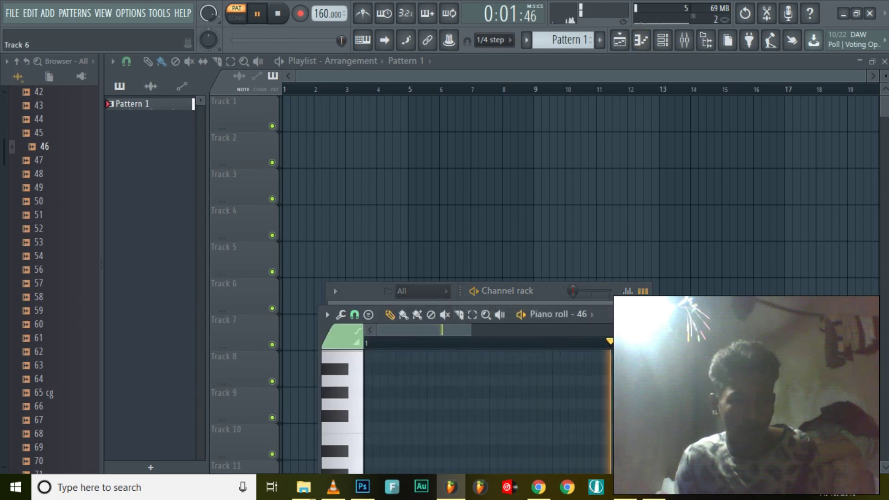
{"action": "left_click", "coordinate": [328, 314]}
{"action": "mouse_move", "coordinate": [366, 250]}
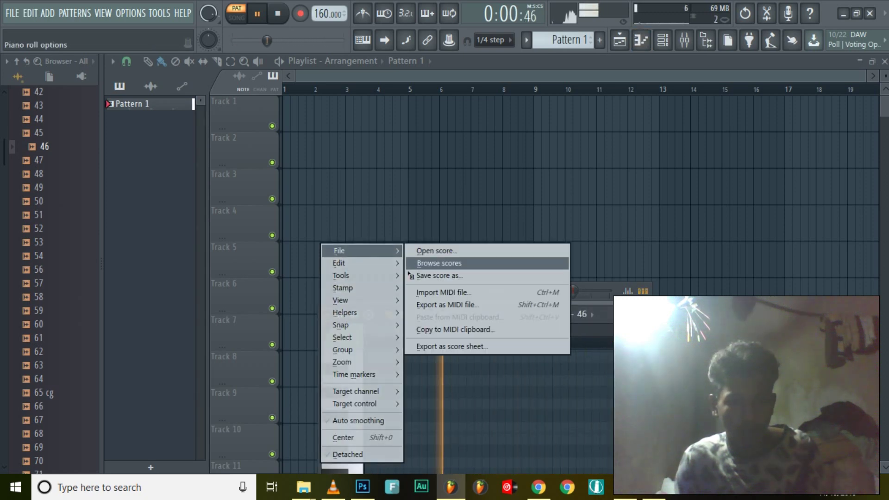
{"action": "left_click", "coordinate": [410, 267]}
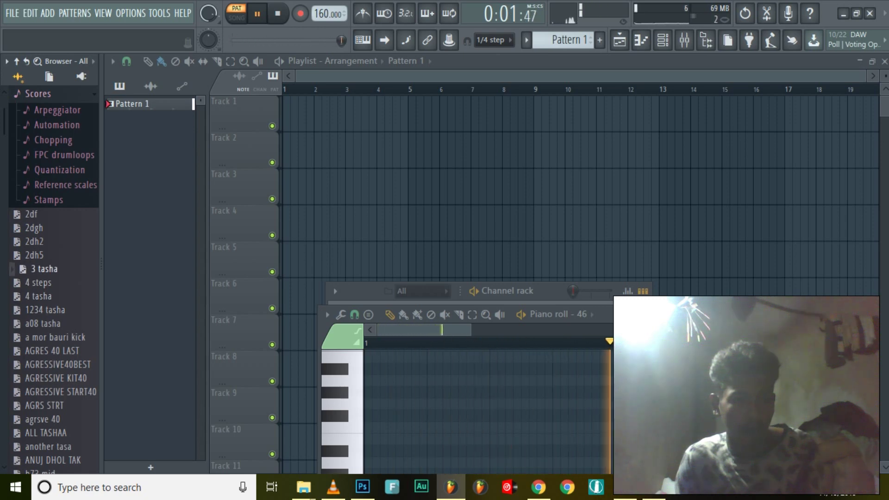
{"action": "left_click_drag", "start_coordinate": [46, 268], "coordinate": [445, 439]}
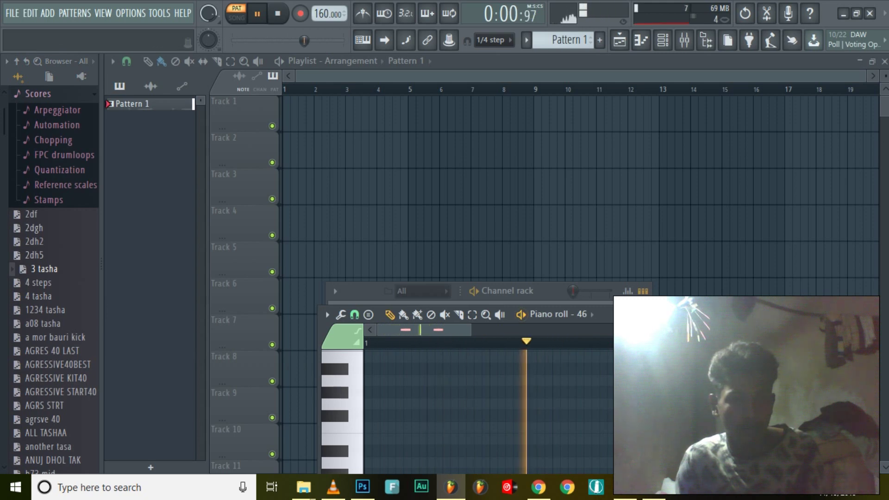
- Bring back the channel rack, collapse Scores, reopen the CG PACK folder under Packs and audition sample 21
{"action": "left_click", "coordinate": [662, 40]}
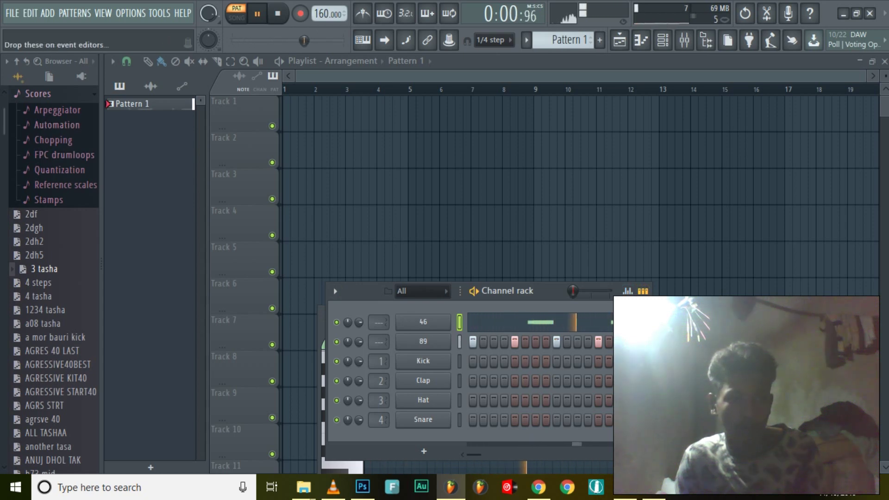
{"action": "scroll", "coordinate": [53, 278], "scroll_direction": "up", "scroll_amount": 3}
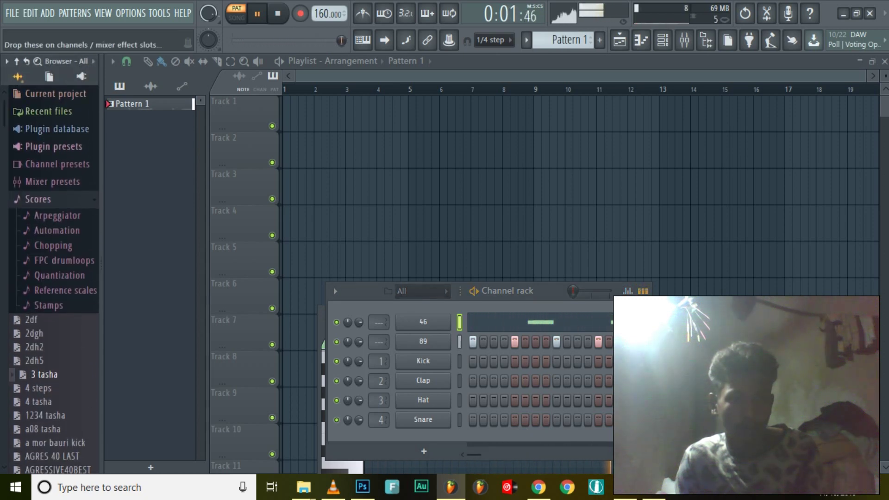
{"action": "left_click", "coordinate": [32, 199]}
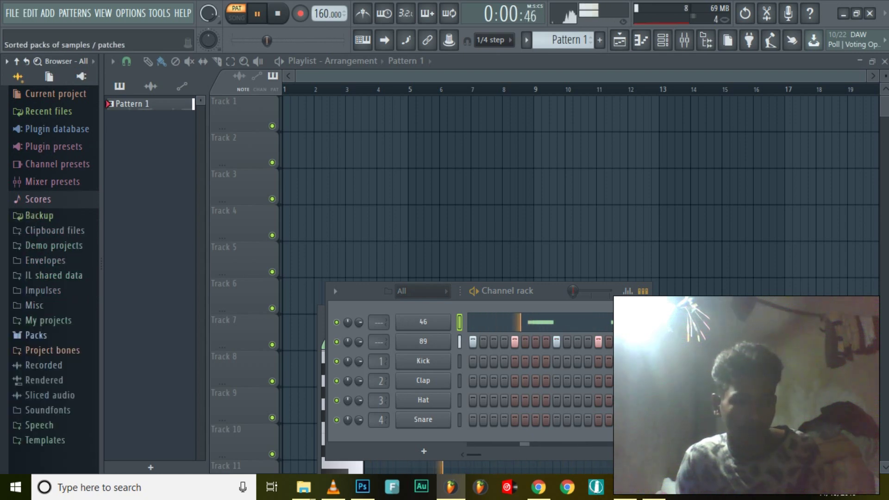
{"action": "left_click", "coordinate": [36, 335]}
{"action": "scroll", "coordinate": [53, 335], "scroll_direction": "down", "scroll_amount": 6}
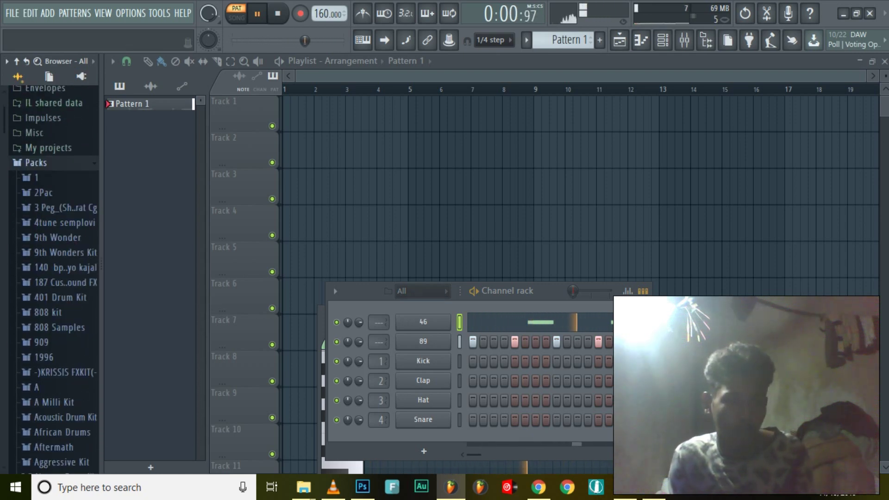
{"action": "scroll", "coordinate": [54, 278], "scroll_direction": "down", "scroll_amount": 10}
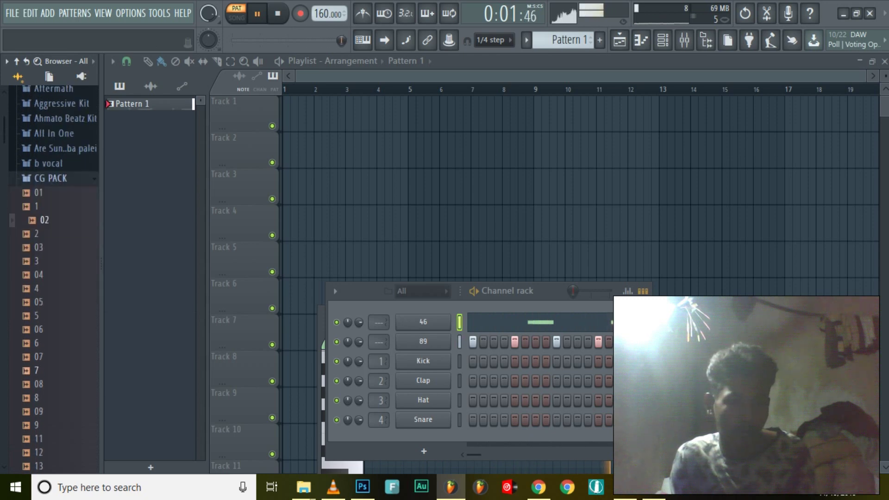
{"action": "left_click", "coordinate": [45, 286]}
{"action": "scroll", "coordinate": [44, 287], "scroll_direction": "down", "scroll_amount": 4}
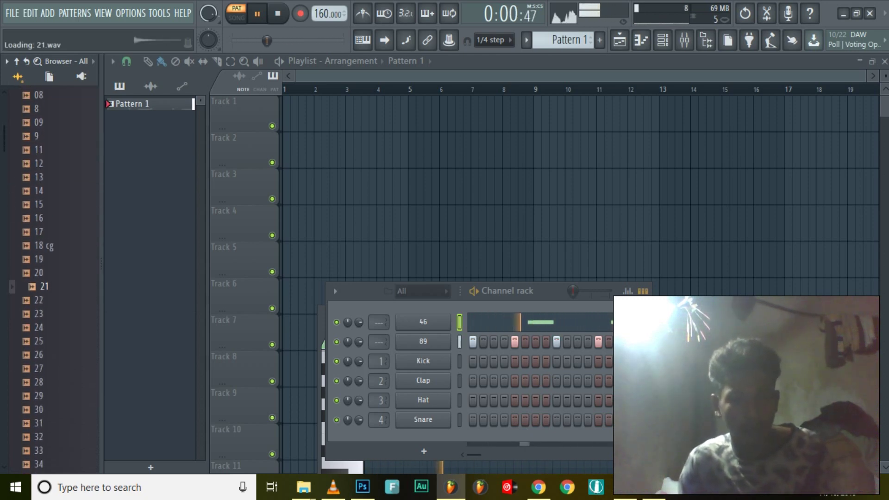
- Stop playback, cut the score notes from channel 46 and activate its steps 6, 7 and 14 instead
{"action": "key", "text": "space"}
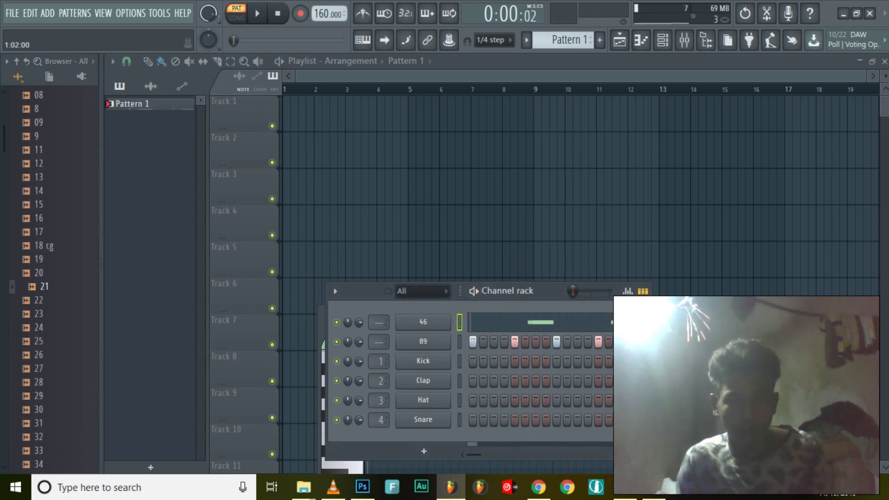
{"action": "right_click", "coordinate": [424, 322]}
{"action": "mouse_move", "coordinate": [467, 309]}
{"action": "left_click", "coordinate": [574, 312]}
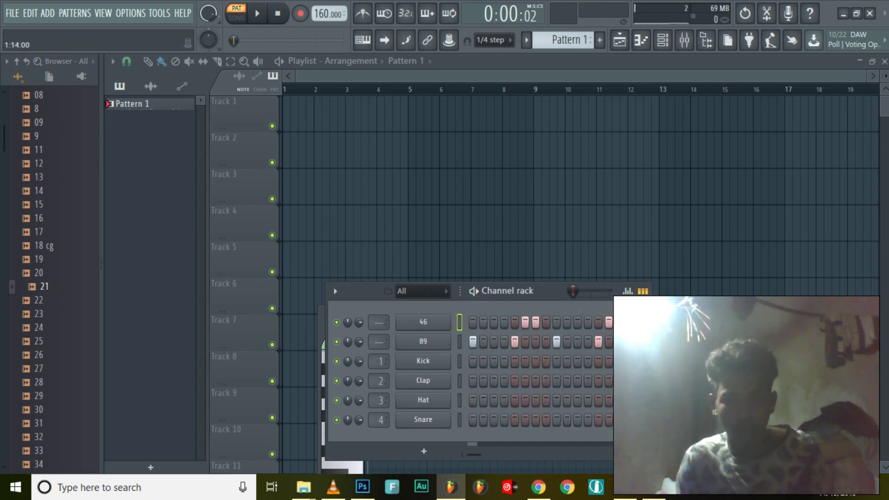
- In the piano roll for channel 46, add a C5 note midway between the notes of each pair, checking playback with the channel rack
{"action": "left_click", "coordinate": [641, 40]}
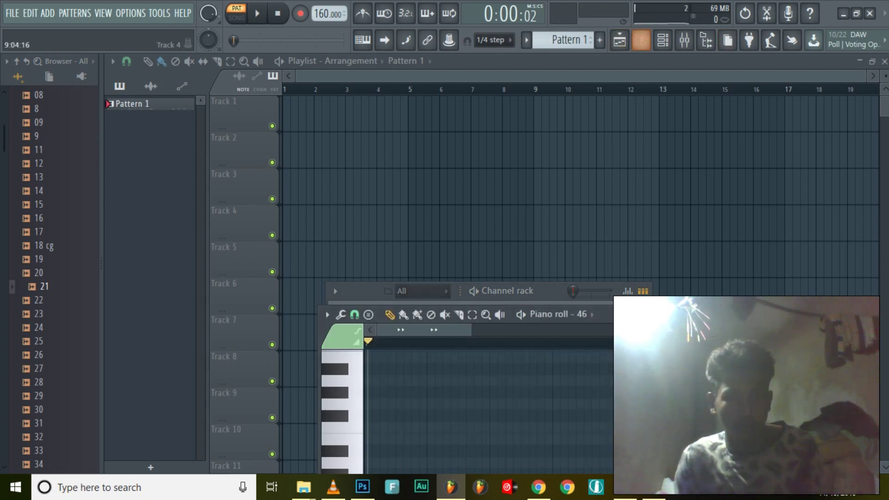
{"action": "key", "text": "ctrl+v"}
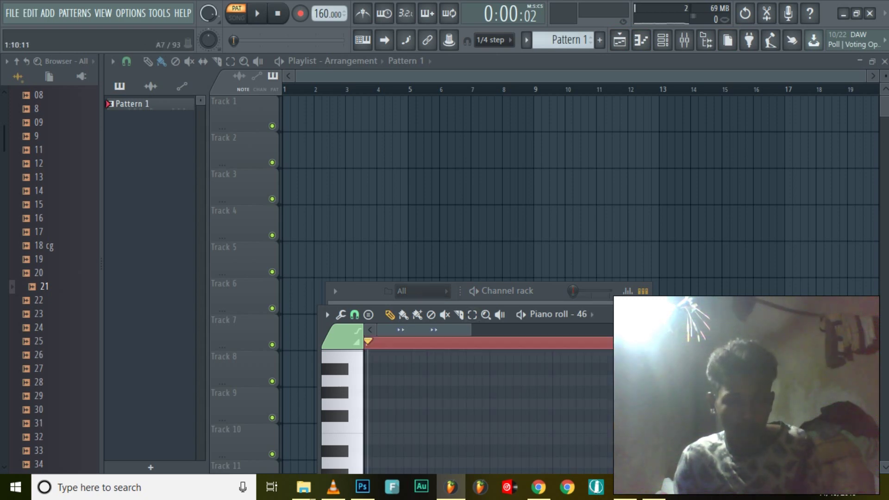
{"action": "scroll", "coordinate": [486, 407], "scroll_direction": "up", "scroll_amount": 1}
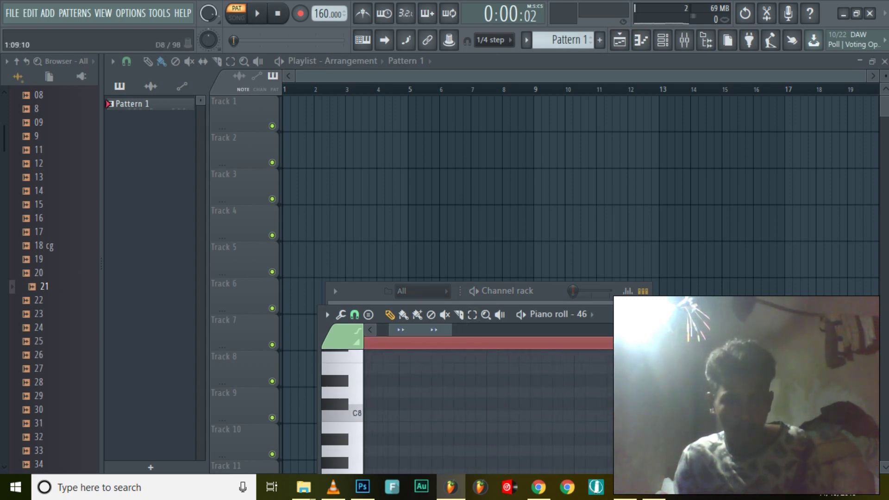
{"action": "scroll", "coordinate": [486, 408], "scroll_direction": "down", "scroll_amount": 1}
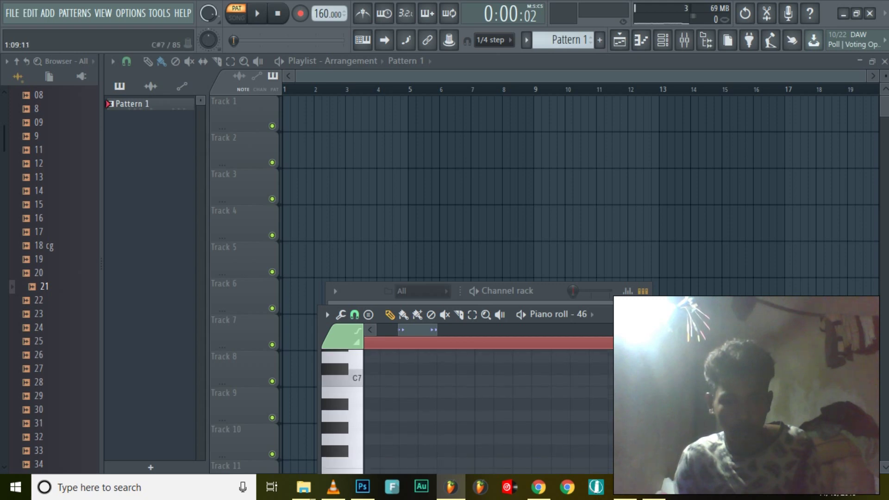
{"action": "scroll", "coordinate": [486, 407], "scroll_direction": "down", "scroll_amount": 4}
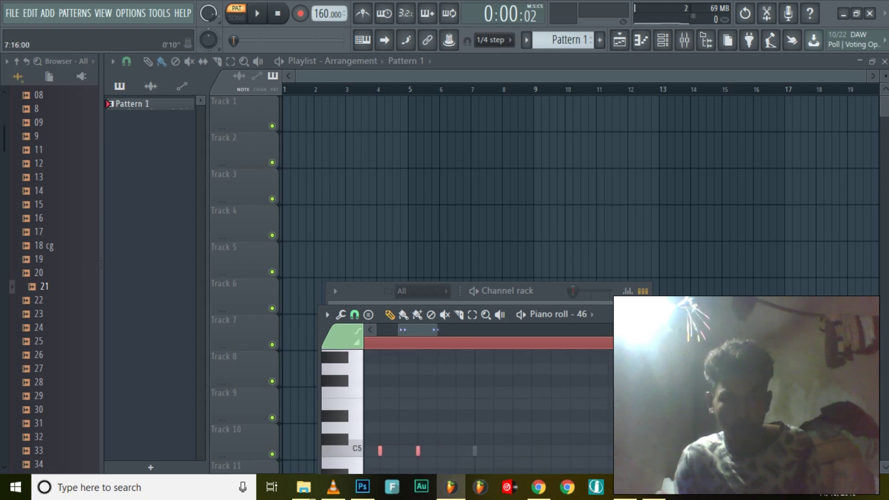
{"action": "left_click", "coordinate": [663, 40]}
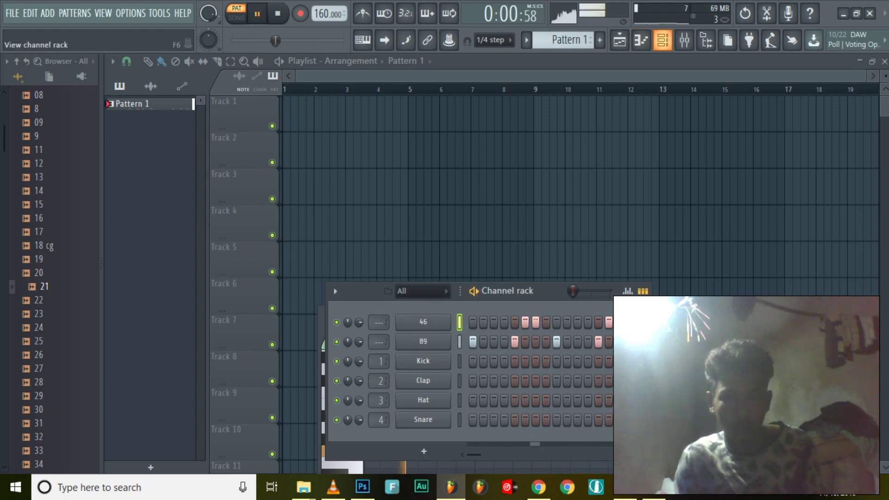
{"action": "left_click", "coordinate": [662, 40]}
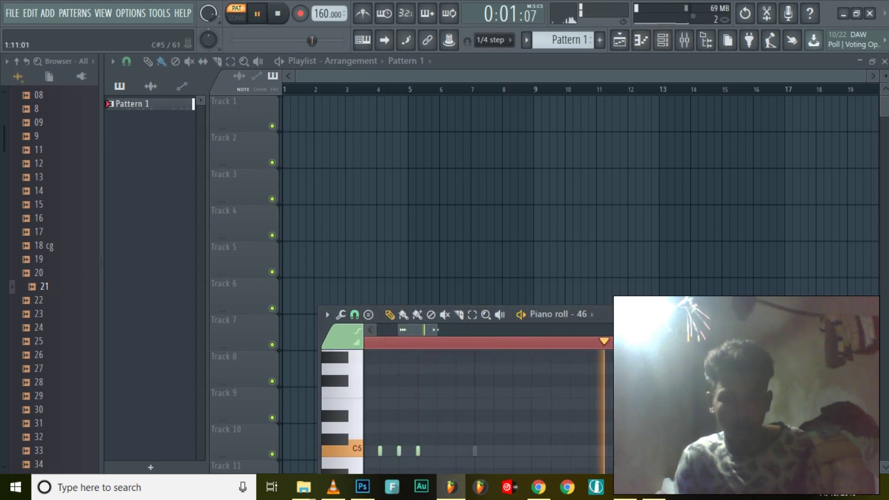
{"action": "left_click", "coordinate": [663, 40]}
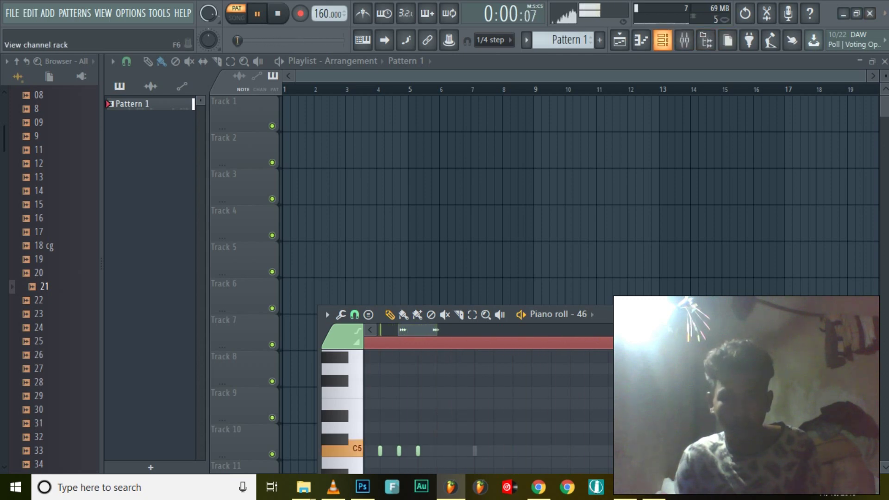
{"action": "left_click", "coordinate": [663, 39]}
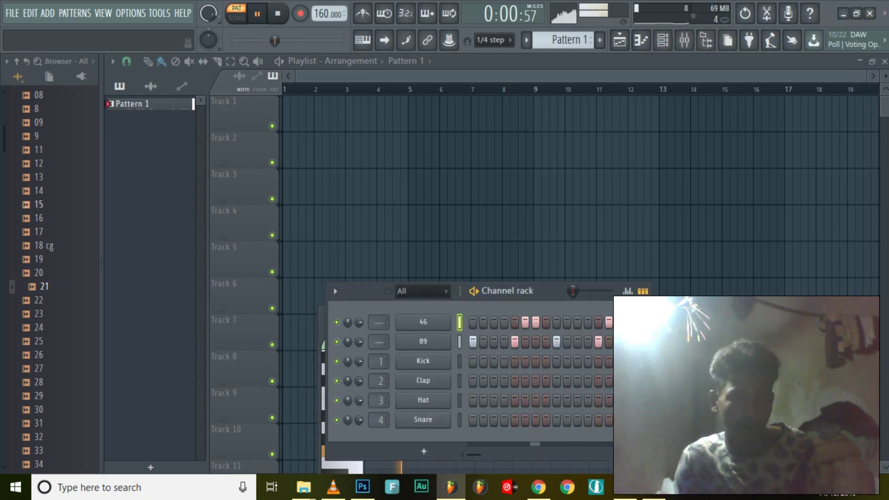
- Audition the CG PACK samples from 21 onward to 64 against the playing pattern and return to 63
{"action": "key", "text": "Down"}
{"action": "key", "text": "Down"}
{"action": "key", "text": "Down"}
{"action": "key", "text": "Down"}
{"action": "key", "text": "Down"}
{"action": "key", "text": "Down"}
{"action": "key", "text": "Down"}
{"action": "key", "text": "Down"}
{"action": "key", "text": "Down"}
{"action": "key", "text": "Down"}
{"action": "key", "text": "Down"}
{"action": "key", "text": "Down"}
{"action": "key", "text": "Down"}
{"action": "key", "text": "Down"}
{"action": "key", "text": "Down"}
{"action": "key", "text": "Down"}
{"action": "key", "text": "Down"}
{"action": "key", "text": "Down"}
{"action": "key", "text": "Down"}
{"action": "key", "text": "Down"}
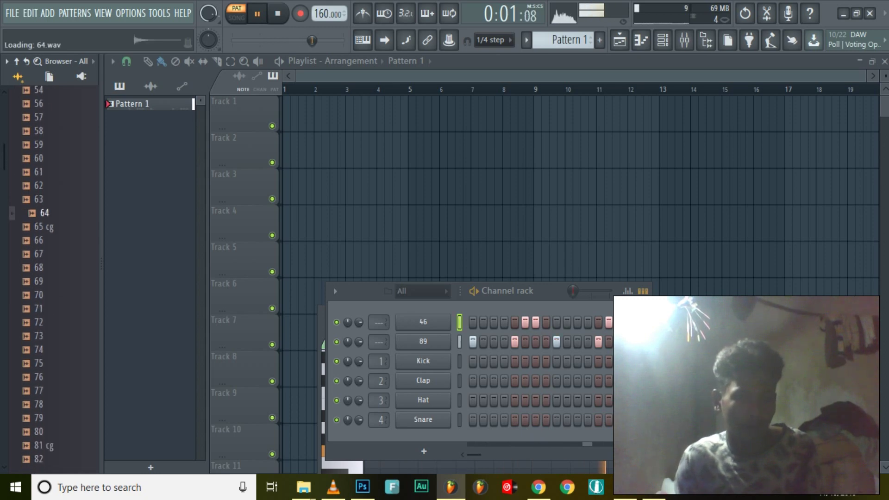
{"action": "key", "text": "Up"}
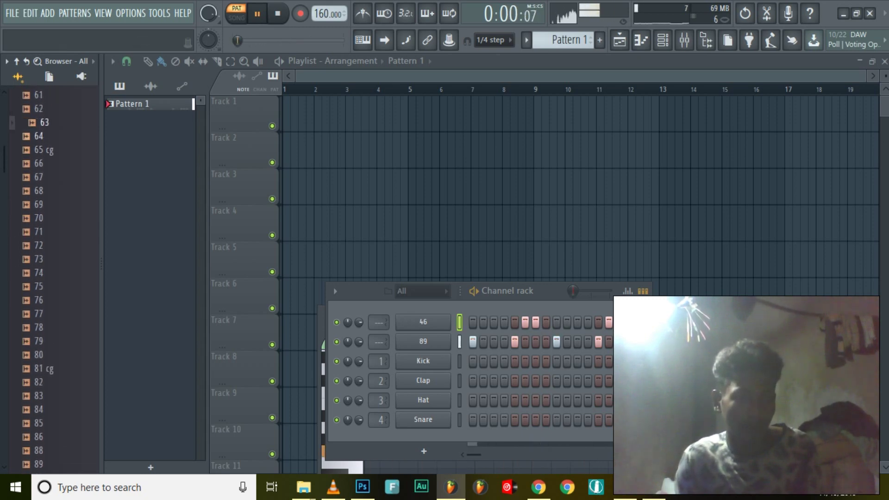
- Add sample 63 to the channel rack as a new channel above 46 and show that channel in the piano roll
{"action": "left_click_drag", "start_coordinate": [44, 123], "coordinate": [423, 324]}
{"action": "key", "text": "F7"}
{"action": "left_click", "coordinate": [592, 314]}
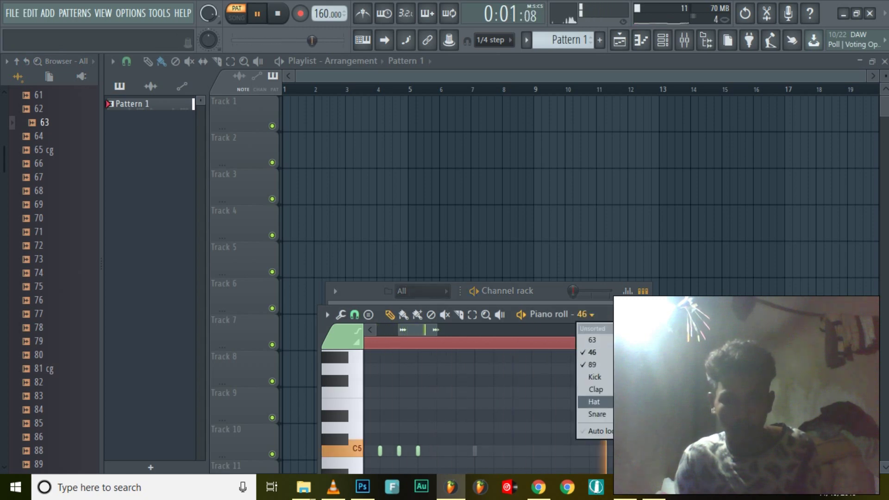
{"action": "left_click", "coordinate": [593, 340]}
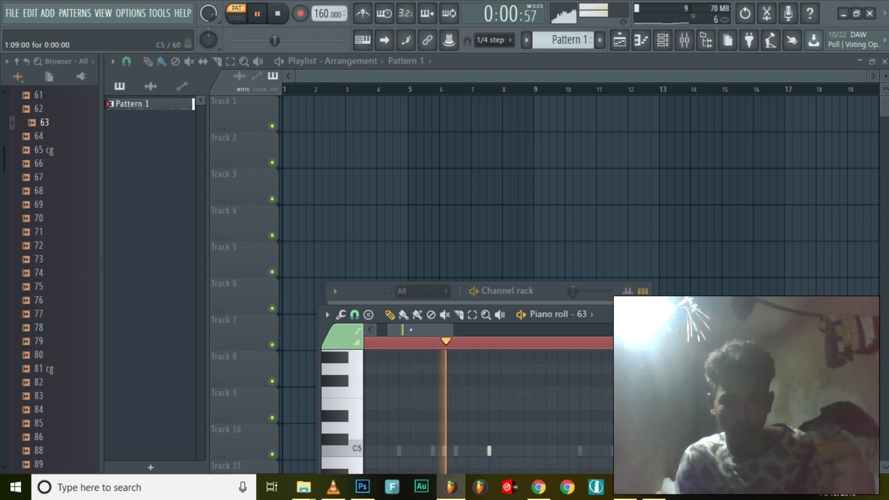
{"action": "scroll", "coordinate": [482, 403], "scroll_direction": "down", "scroll_amount": 2}
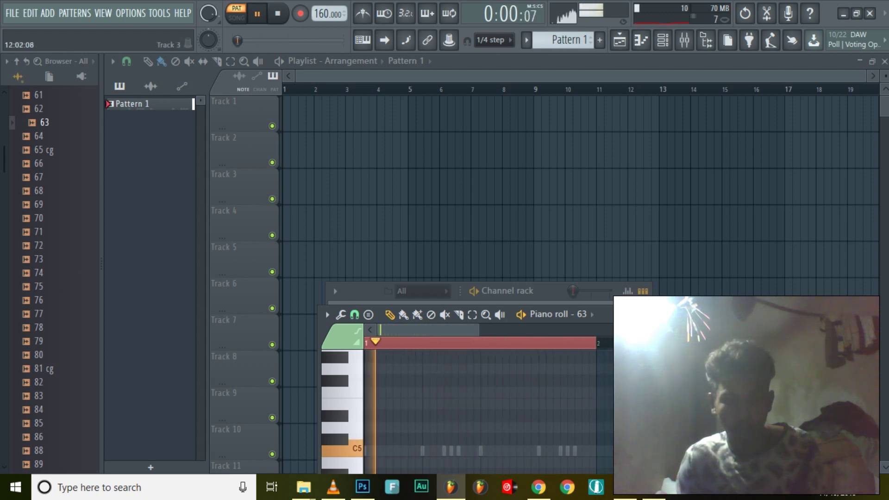
{"action": "scroll", "coordinate": [482, 403], "scroll_direction": "up", "scroll_amount": 1}
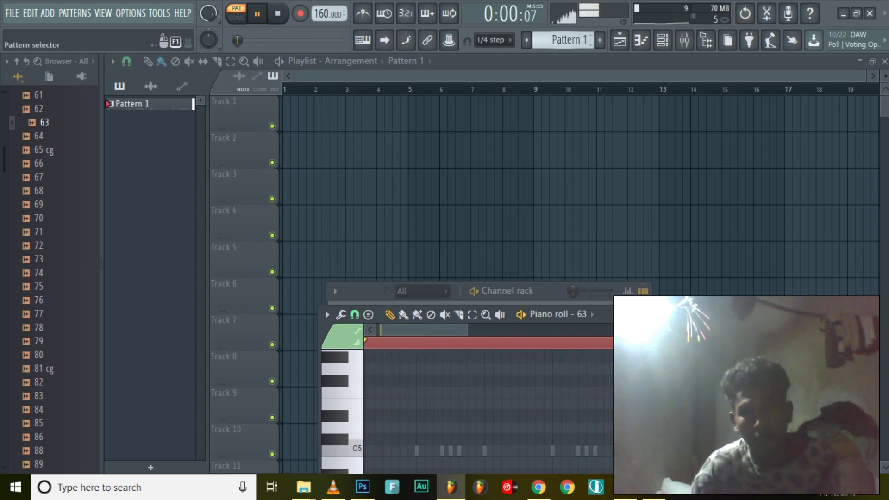
- Create Pattern 2, add C5 notes for channel 63 at steps 6 and 7, and duplicate the pair eight steps further on
{"action": "key", "text": "F4"}
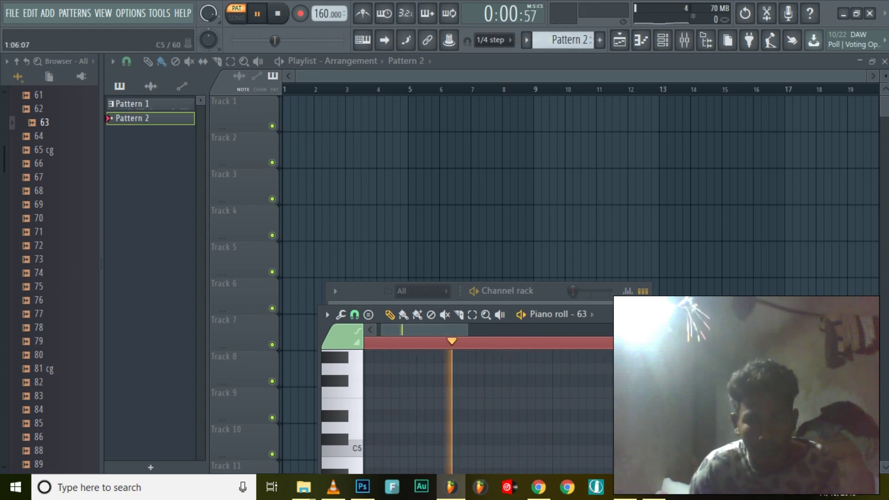
{"action": "left_click", "coordinate": [442, 450]}
{"action": "left_click", "coordinate": [459, 450]}
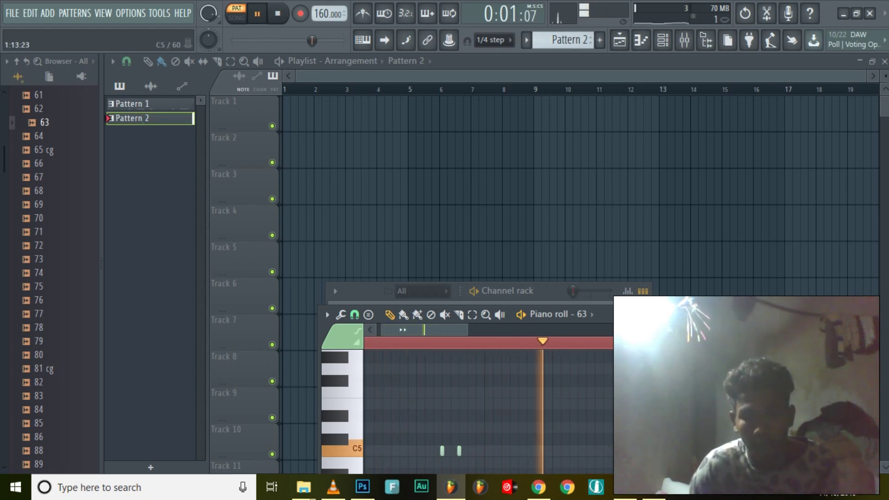
{"action": "key", "text": "ctrl+b"}
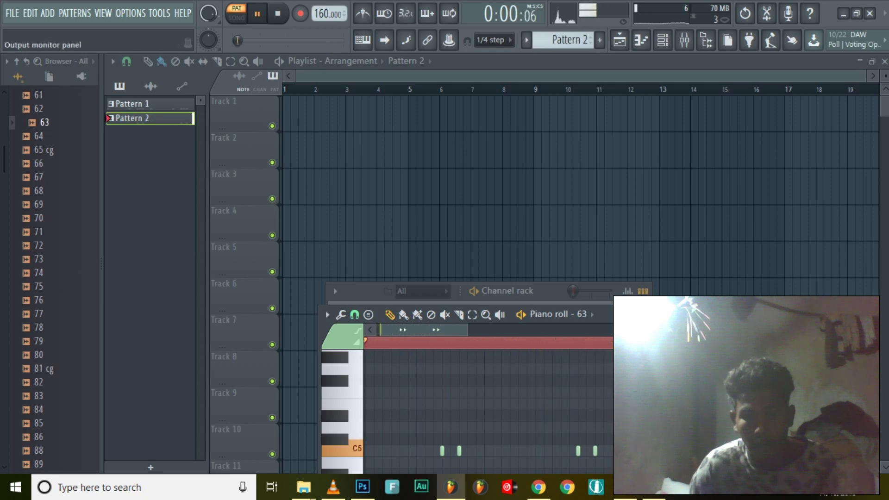
- Play in song mode and paint seven Pattern 1 clips on playlist Track 1, aligned from bar 1 through bar 7
{"action": "left_click", "coordinate": [662, 40]}
{"action": "key", "text": "F6"}
{"action": "key", "text": "l"}
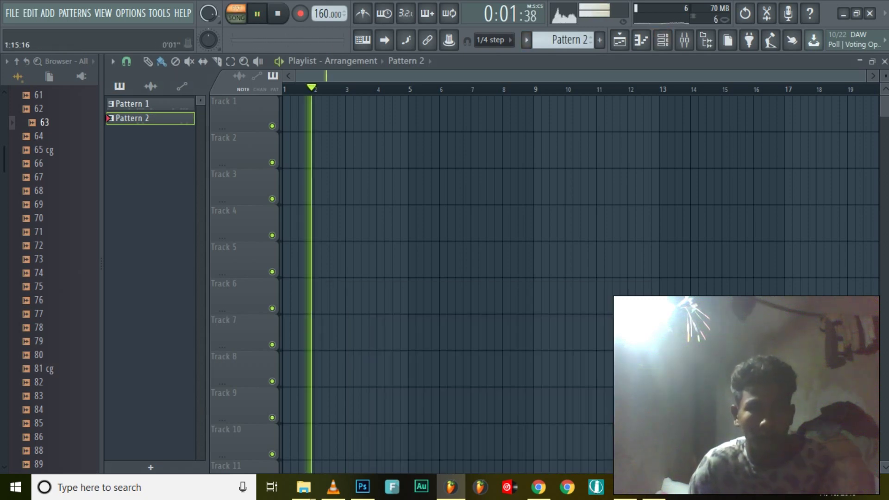
{"action": "left_click", "coordinate": [132, 104]}
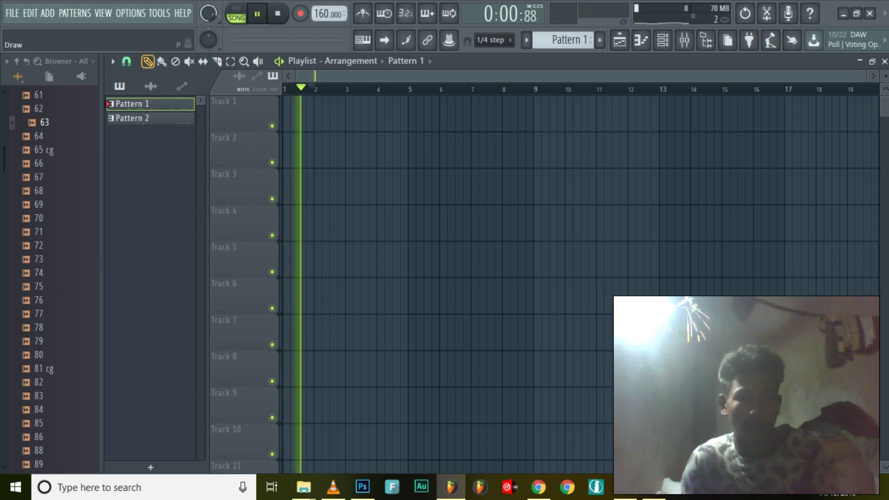
{"action": "left_click_drag", "start_coordinate": [308, 114], "coordinate": [514, 113]}
{"action": "left_click_drag", "start_coordinate": [337, 113], "coordinate": [305, 113]}
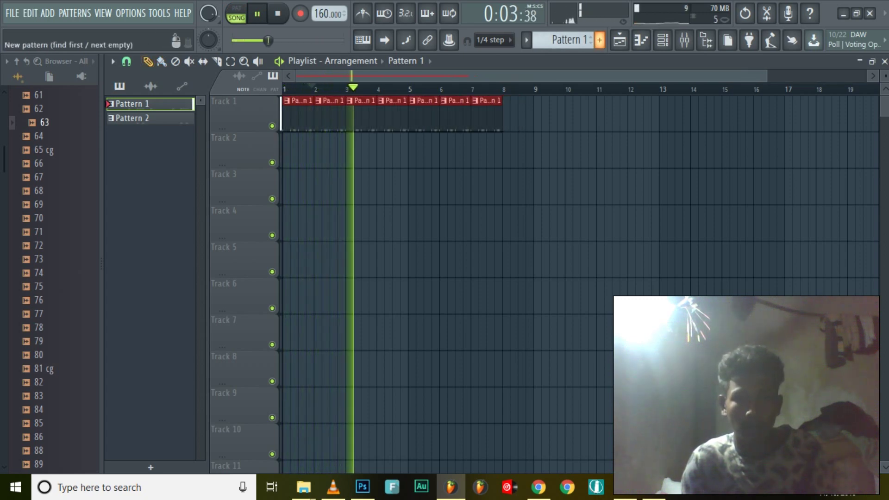
- Paint seven Pattern 2 clips on playlist Track 2, aligned from bar 1 beneath the Pattern 1 clips
{"action": "key", "text": "F4"}
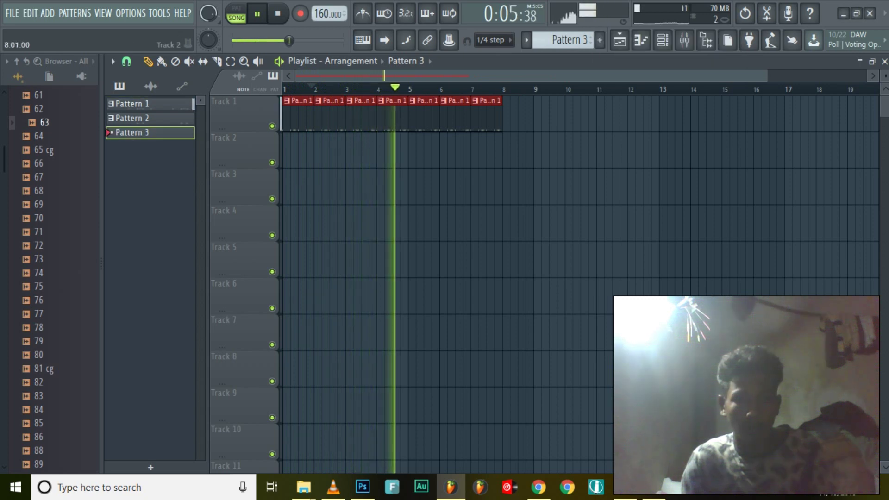
{"action": "key", "text": "KP_Subtract"}
{"action": "key", "text": "ctrl+v"}
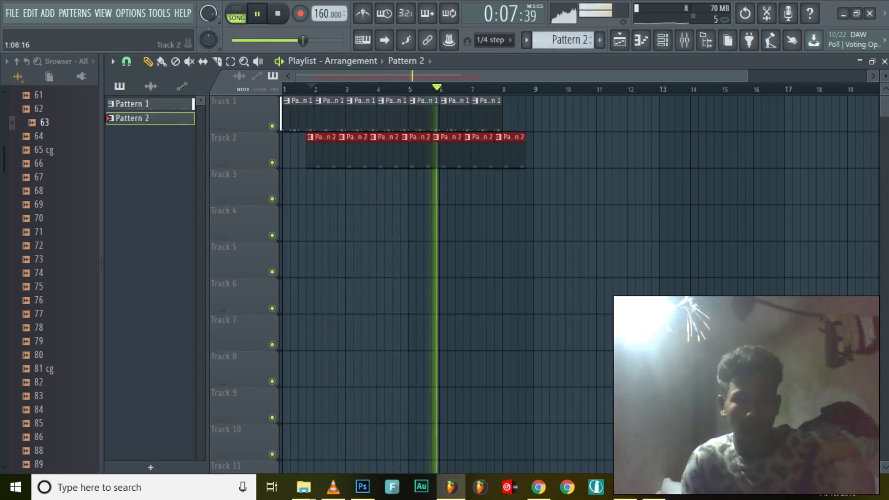
{"action": "scroll", "coordinate": [463, 278], "scroll_direction": "up", "scroll_amount": 1}
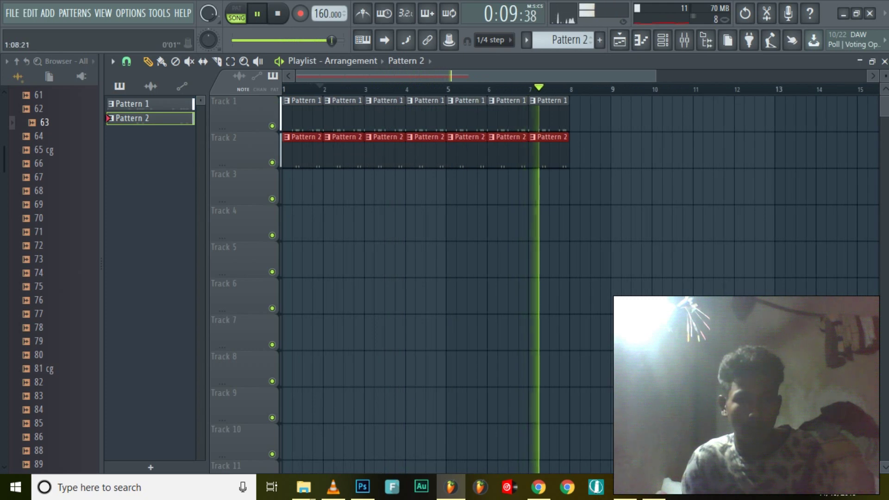
{"action": "scroll", "coordinate": [463, 277], "scroll_direction": "down", "scroll_amount": 1}
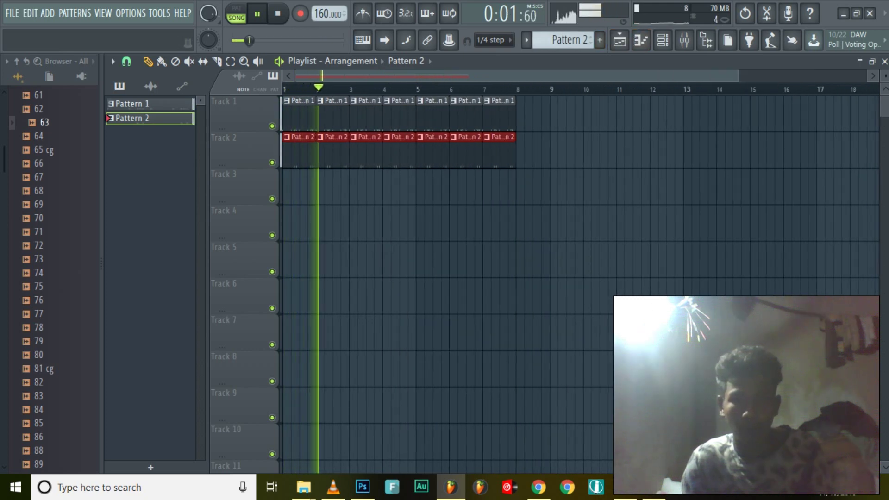
- Return to pattern playback with the channel rack and audition the CG PACK samples from 121 back to 88
{"action": "key", "text": "F6"}
{"action": "key", "text": "l"}
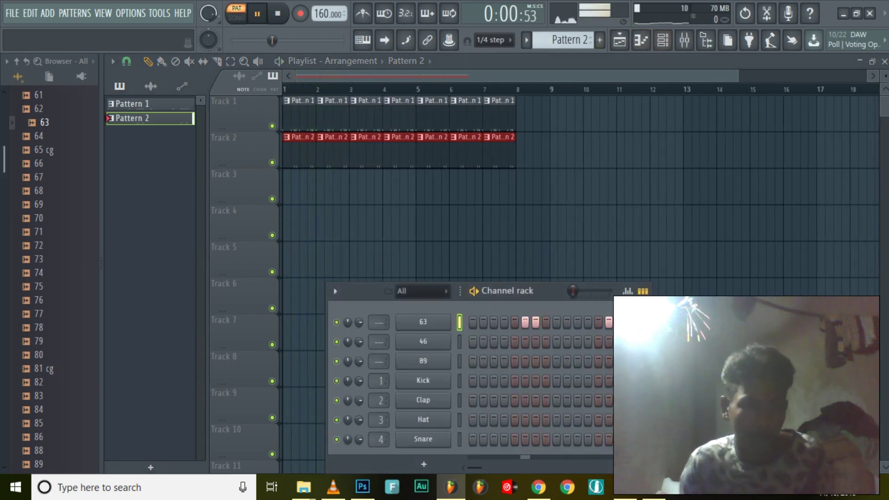
{"action": "scroll", "coordinate": [50, 277], "scroll_direction": "down", "scroll_amount": 10}
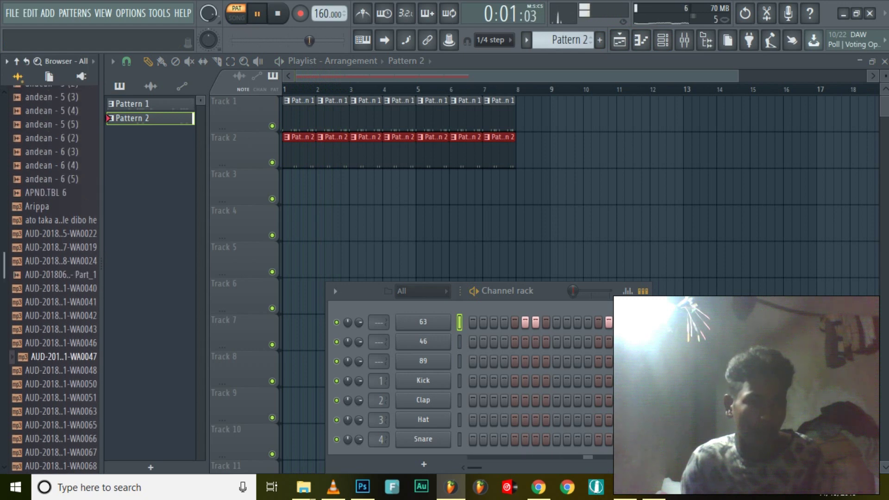
{"action": "scroll", "coordinate": [51, 278], "scroll_direction": "up", "scroll_amount": 10}
{"action": "left_click", "coordinate": [47, 183]}
{"action": "scroll", "coordinate": [51, 278], "scroll_direction": "up", "scroll_amount": 4}
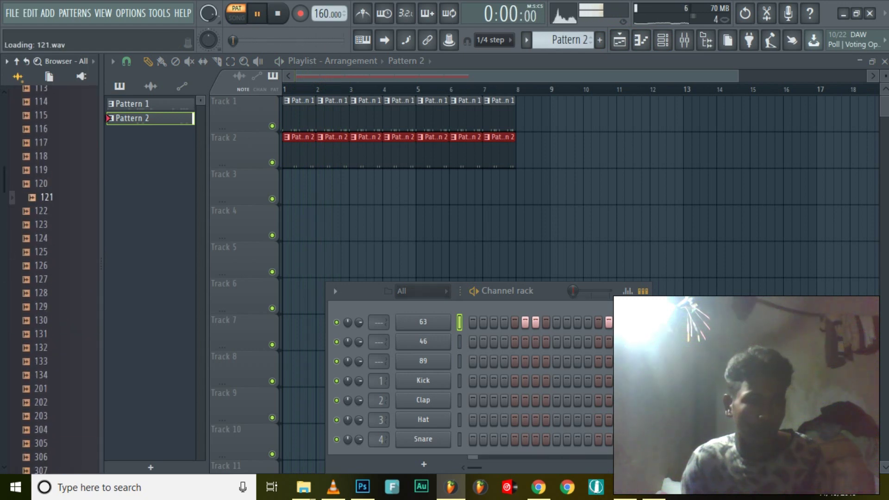
{"action": "left_click", "coordinate": [46, 252]}
{"action": "scroll", "coordinate": [51, 278], "scroll_direction": "up", "scroll_amount": 1}
{"action": "left_click", "coordinate": [46, 142]}
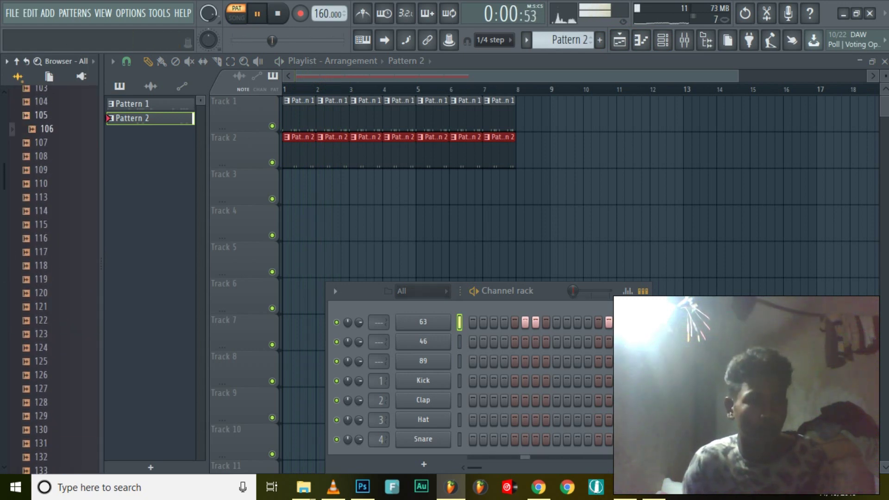
{"action": "key", "text": "Up"}
{"action": "key", "text": "Up"}
{"action": "key", "text": "Up"}
{"action": "key", "text": "Up"}
{"action": "key", "text": "Up"}
{"action": "key", "text": "Up"}
{"action": "key", "text": "Up"}
{"action": "key", "text": "Up"}
{"action": "key", "text": "Up"}
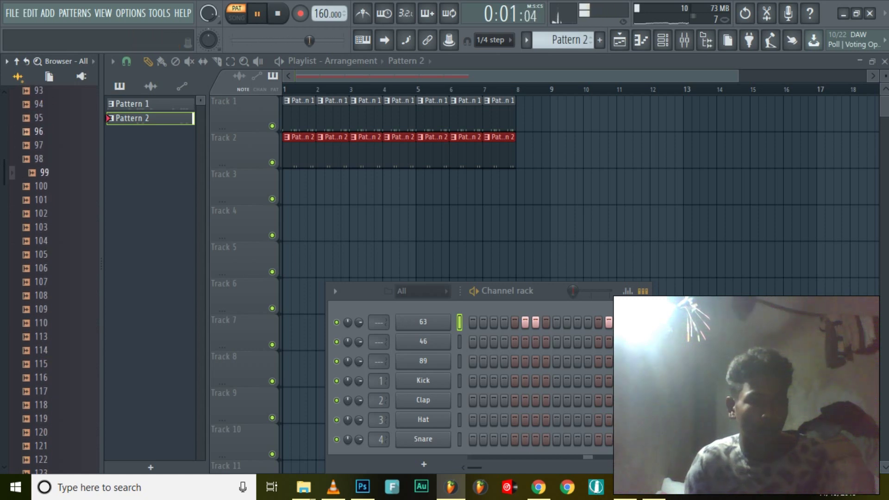
{"action": "key", "text": "Up"}
{"action": "key", "text": "Up"}
{"action": "key", "text": "Up"}
{"action": "key", "text": "Up"}
{"action": "key", "text": "Up"}
{"action": "key", "text": "Up"}
{"action": "key", "text": "Up"}
{"action": "key", "text": "Up"}
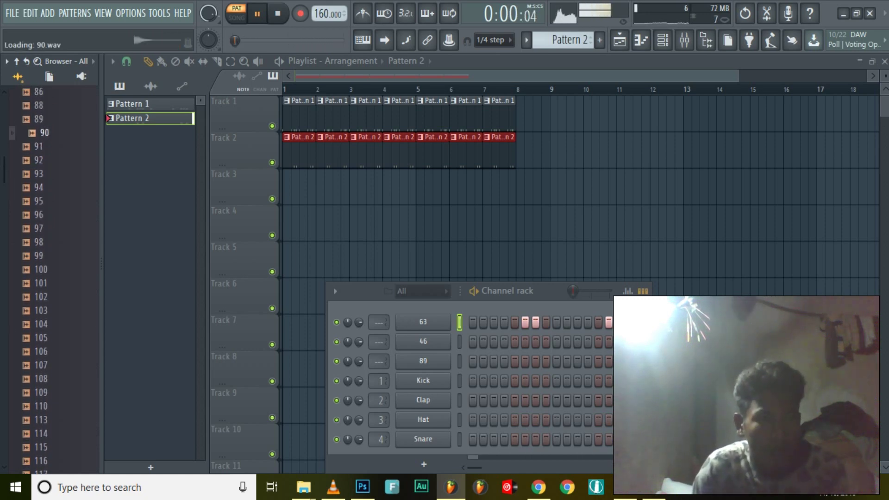
- Replace the sample in channel 63 with 88 and check it in song and pattern playback
{"action": "left_click_drag", "start_coordinate": [44, 133], "coordinate": [423, 321]}
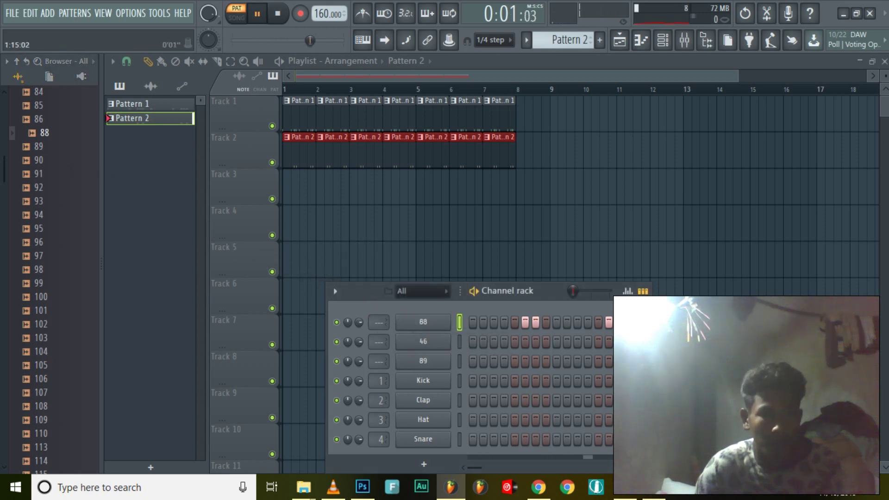
{"action": "key", "text": "F6"}
{"action": "key", "text": "l"}
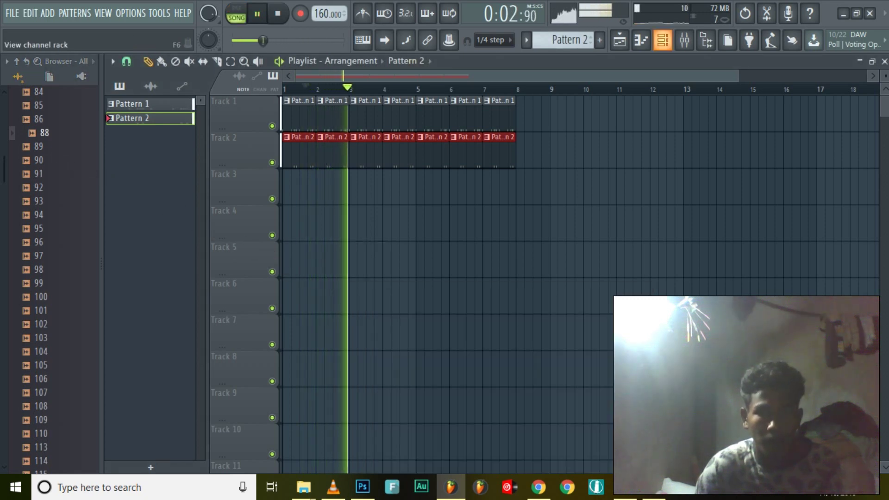
{"action": "left_click", "coordinate": [663, 41]}
{"action": "key", "text": "l"}
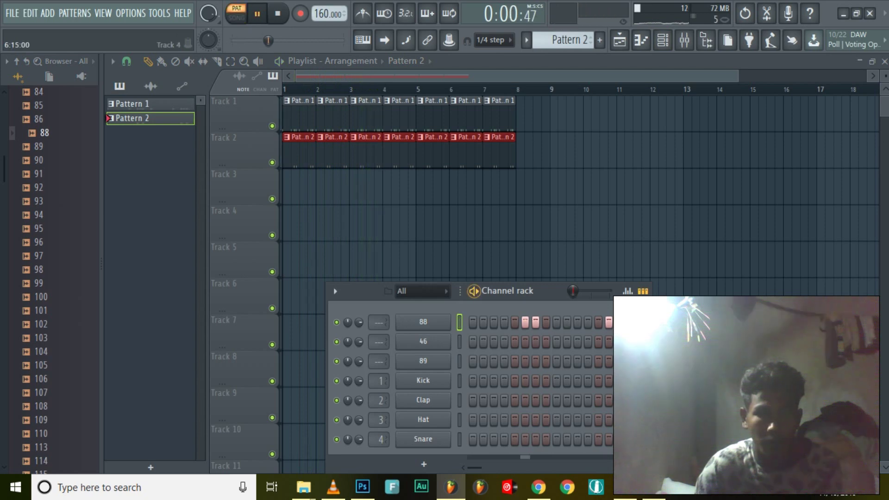
- Select Pattern 1 and audition the CG PACK samples from 86 back to 2 against it
{"action": "left_click", "coordinate": [139, 104]}
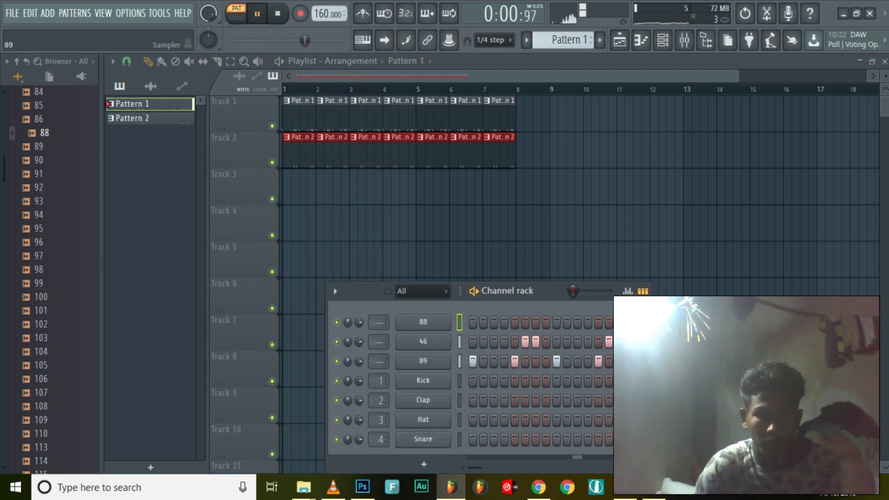
{"action": "scroll", "coordinate": [41, 278], "scroll_direction": "up", "scroll_amount": 9}
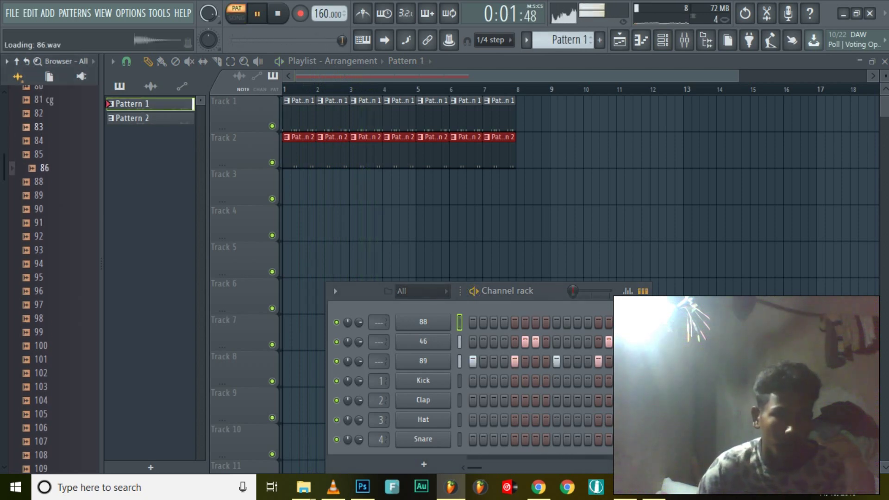
{"action": "scroll", "coordinate": [42, 277], "scroll_direction": "up", "scroll_amount": 14}
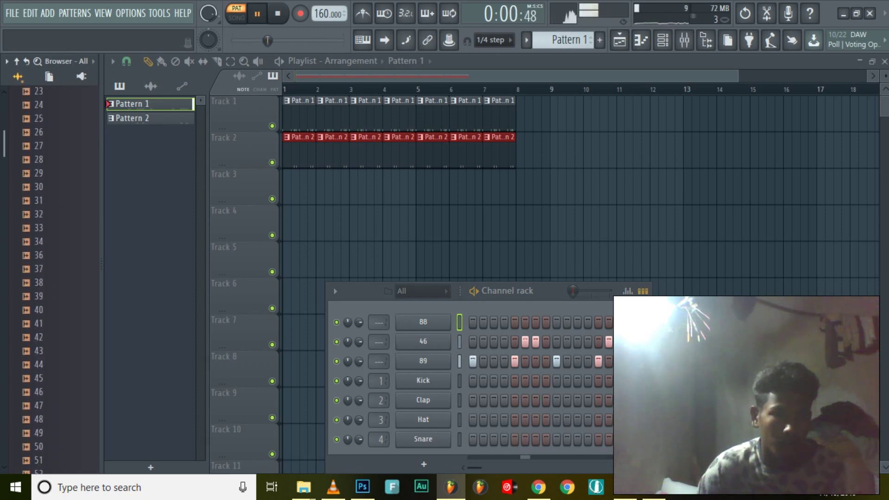
{"action": "scroll", "coordinate": [41, 278], "scroll_direction": "up", "scroll_amount": 3}
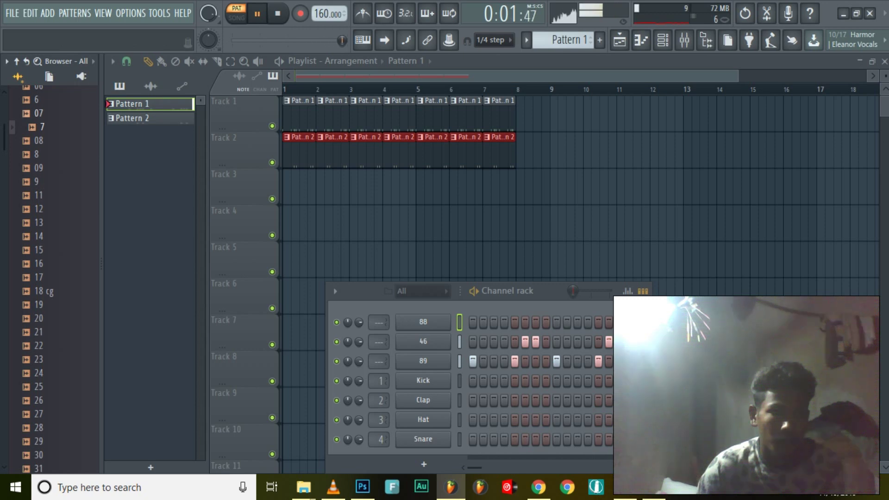
{"action": "scroll", "coordinate": [42, 278], "scroll_direction": "up", "scroll_amount": 3}
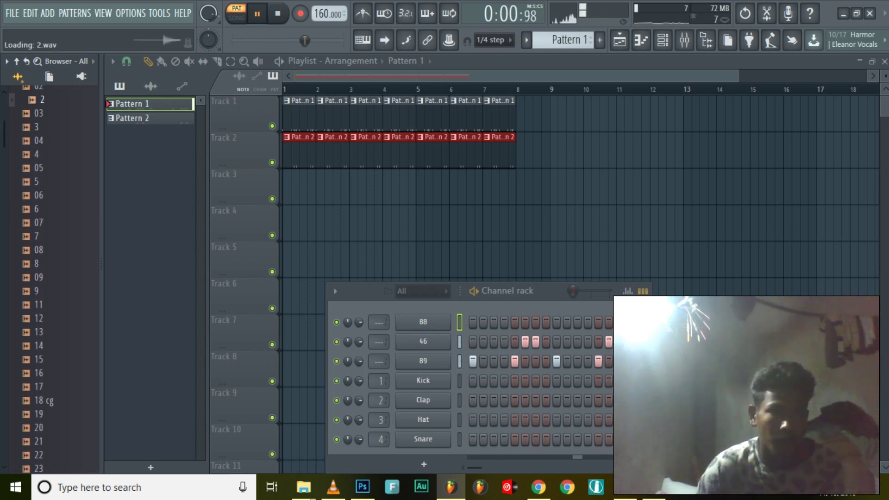
{"action": "scroll", "coordinate": [51, 278], "scroll_direction": "up", "scroll_amount": 1}
- Replace the sample in channel 46, trying CG PACK sample 2 first and settling on 02
{"action": "left_click_drag", "start_coordinate": [241, 271], "coordinate": [423, 342]}
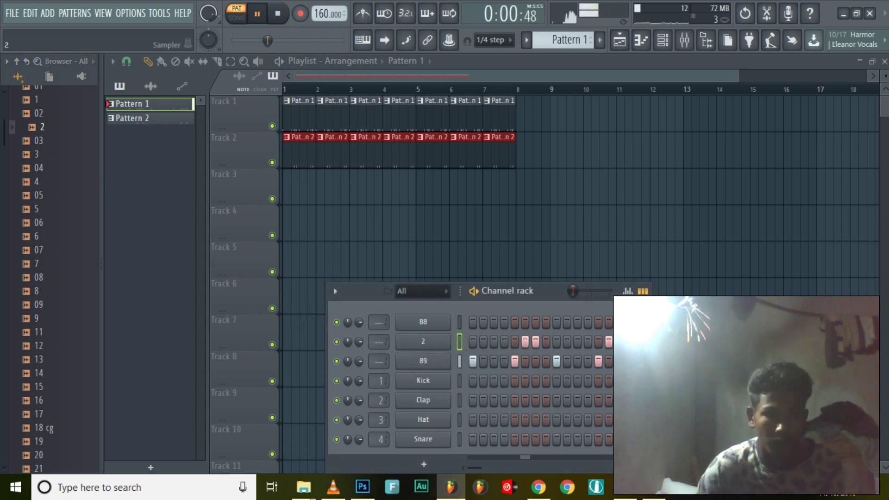
{"action": "left_click", "coordinate": [423, 342]}
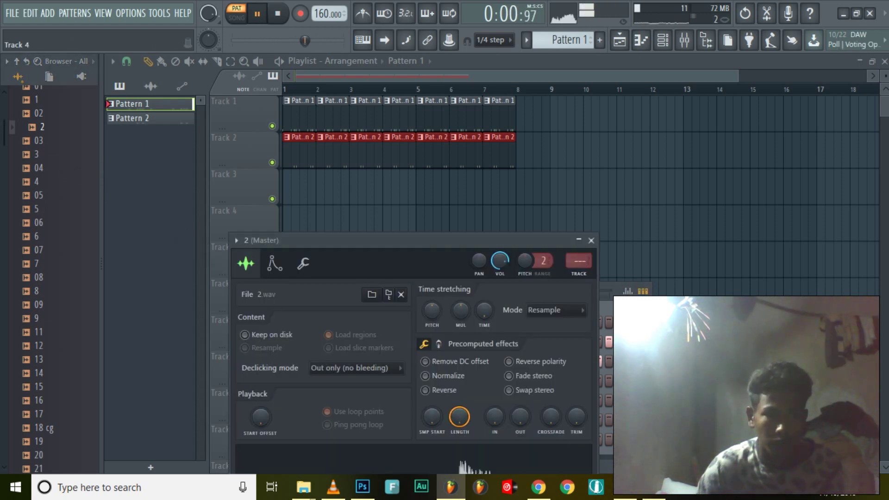
{"action": "scroll", "coordinate": [51, 141], "scroll_direction": "up", "scroll_amount": 1}
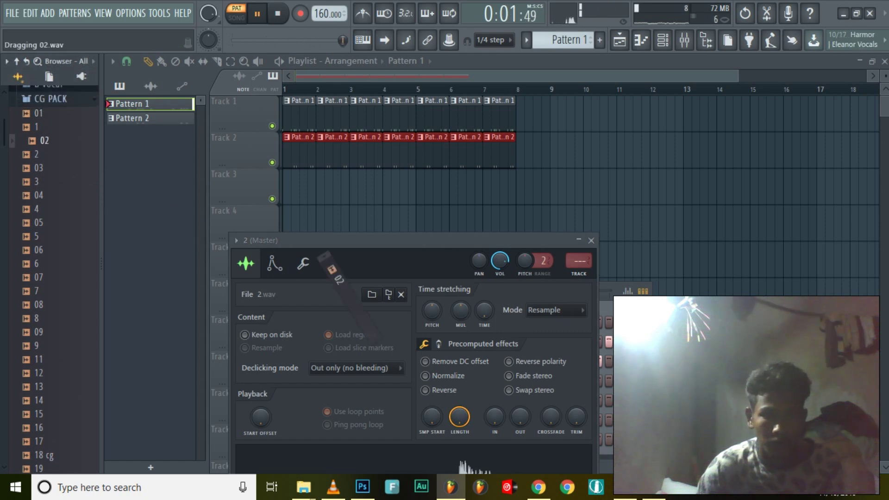
{"action": "left_click_drag", "start_coordinate": [600, 379], "coordinate": [604, 342]}
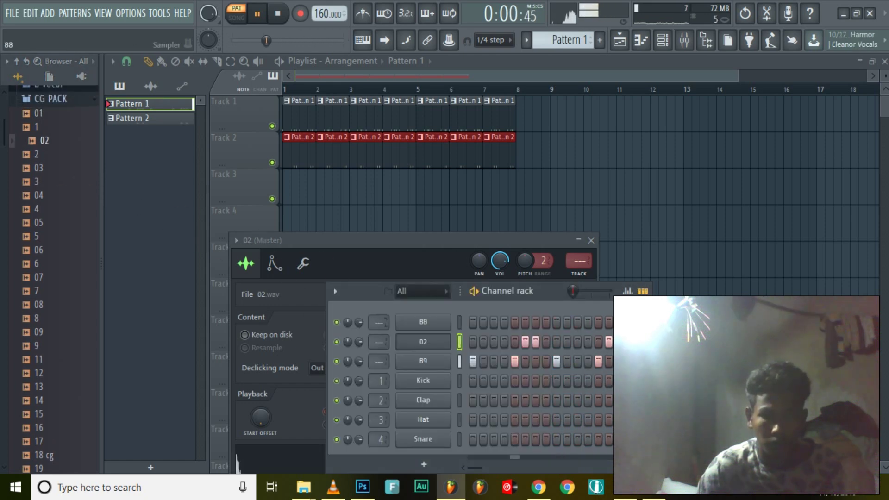
{"action": "left_click", "coordinate": [424, 342]}
- Compare the updated sounds in song and pattern playback from the start of the playlist, ending with playback stopped
{"action": "left_click", "coordinate": [299, 89]}
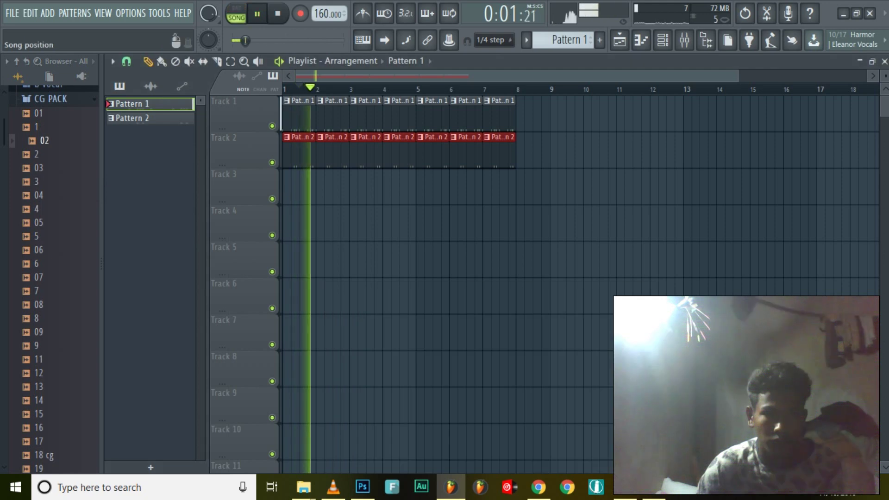
{"action": "left_click", "coordinate": [663, 40]}
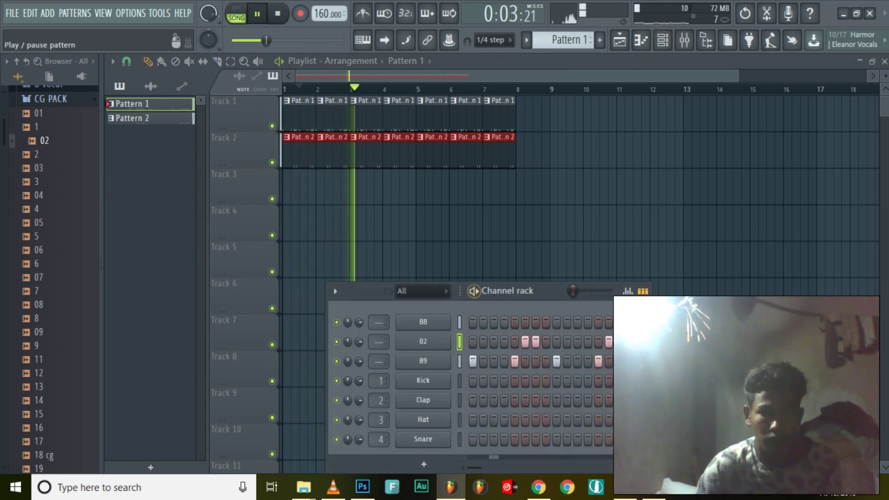
{"action": "left_click", "coordinate": [236, 13]}
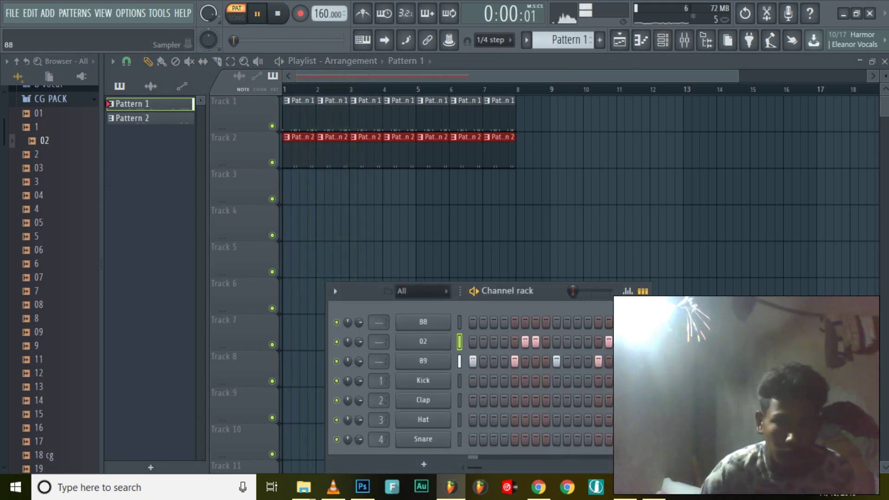
{"action": "left_click", "coordinate": [284, 89]}
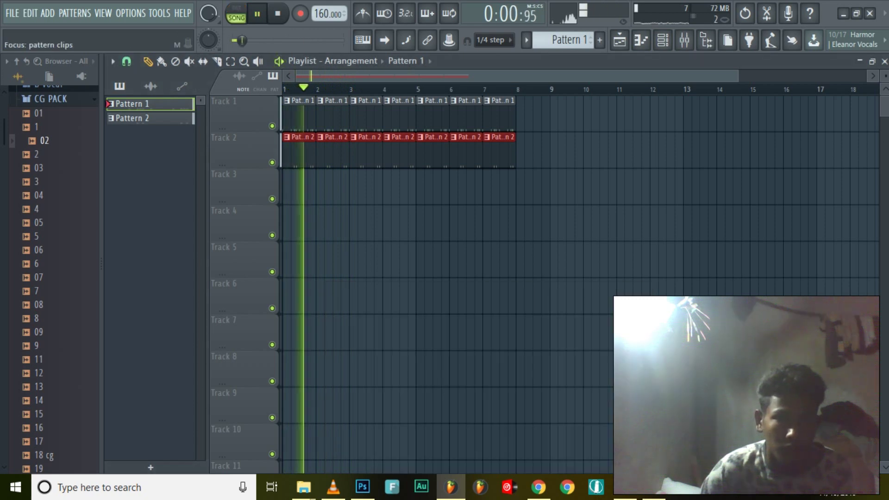
{"action": "key", "text": "space"}
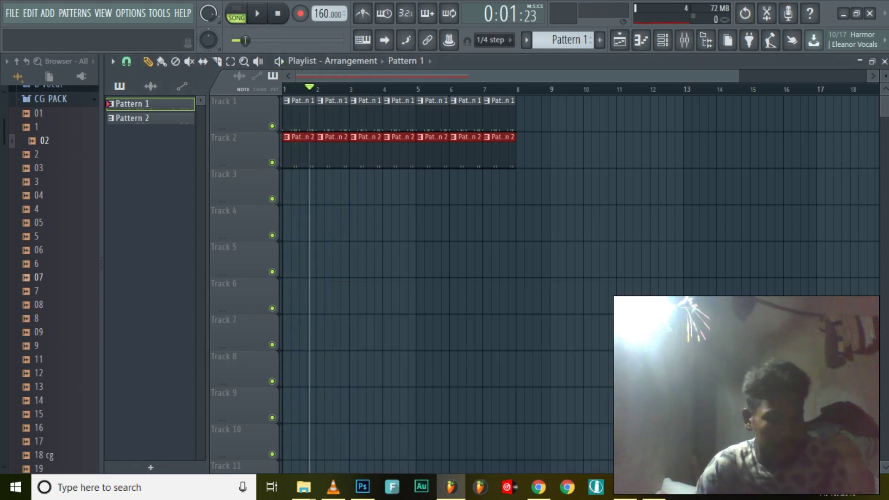
- Audition the CG PACK samples from 06 through 52, stepping back to 47, with the song stopped
{"action": "left_click", "coordinate": [42, 250]}
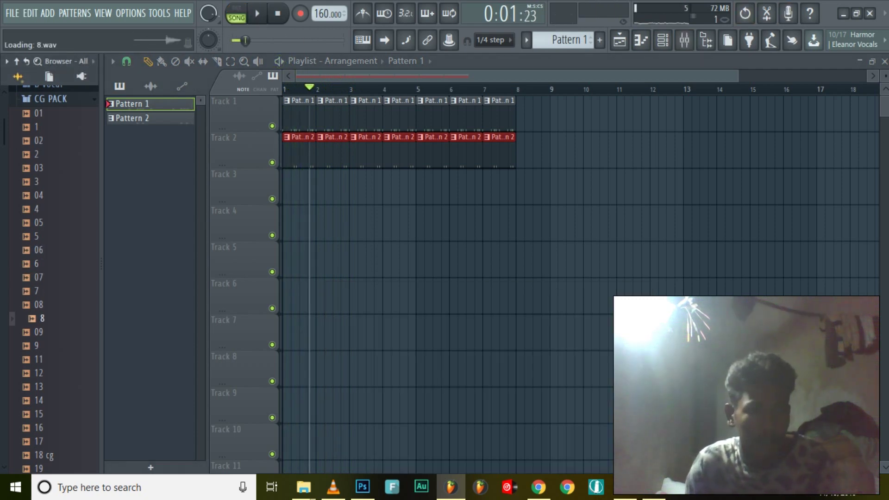
{"action": "key", "text": "Down"}
{"action": "key", "text": "Down"}
{"action": "key", "text": "Down"}
{"action": "key", "text": "Down"}
{"action": "key", "text": "Down"}
{"action": "key", "text": "Down"}
{"action": "key", "text": "Down"}
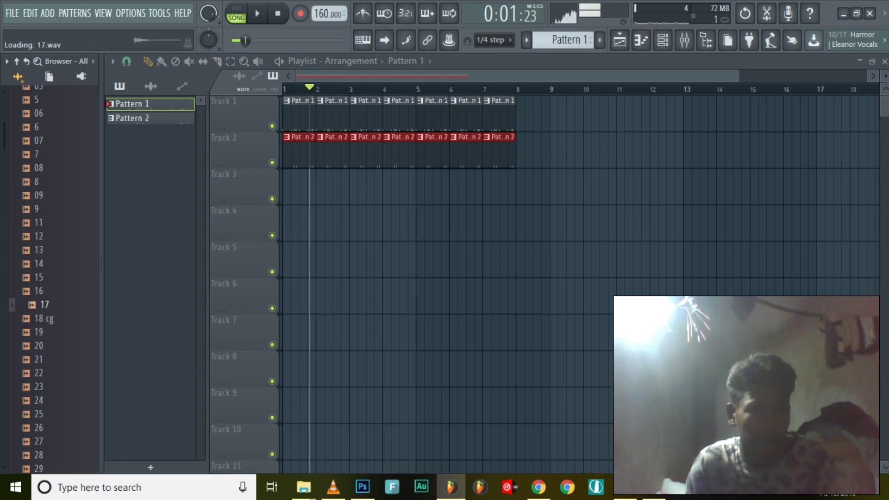
{"action": "scroll", "coordinate": [51, 278], "scroll_direction": "down", "scroll_amount": 3}
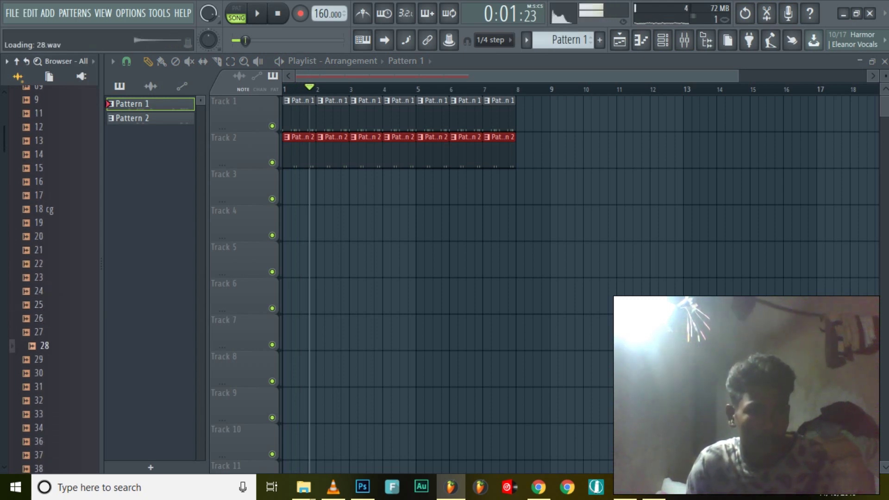
{"action": "key", "text": "Down"}
{"action": "key", "text": "Down"}
{"action": "key", "text": "Down"}
{"action": "key", "text": "Down"}
{"action": "key", "text": "Down"}
{"action": "key", "text": "Down"}
{"action": "key", "text": "Down"}
{"action": "key", "text": "Down"}
{"action": "key", "text": "Down"}
{"action": "key", "text": "Down"}
{"action": "key", "text": "Down"}
{"action": "key", "text": "Down"}
{"action": "key", "text": "Down"}
{"action": "key", "text": "Down"}
{"action": "key", "text": "Down"}
{"action": "key", "text": "Down"}
{"action": "key", "text": "Down"}
{"action": "key", "text": "Down"}
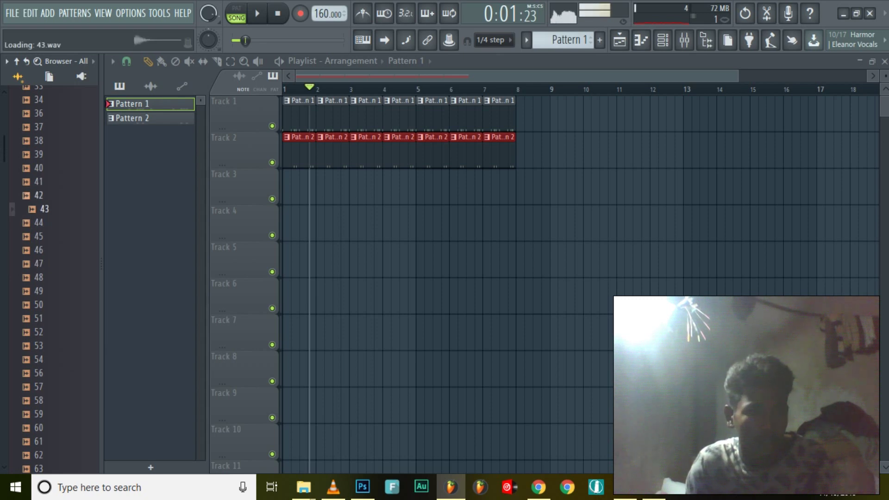
{"action": "key", "text": "Down"}
{"action": "key", "text": "Down"}
{"action": "key", "text": "Down"}
{"action": "key", "text": "Down"}
{"action": "key", "text": "Down"}
{"action": "key", "text": "Down"}
{"action": "key", "text": "Down"}
{"action": "key", "text": "Down"}
{"action": "key", "text": "Down"}
{"action": "key", "text": "Down"}
{"action": "key", "text": "Down"}
{"action": "key", "text": "Down"}
{"action": "key", "text": "Down"}
{"action": "key", "text": "Down"}
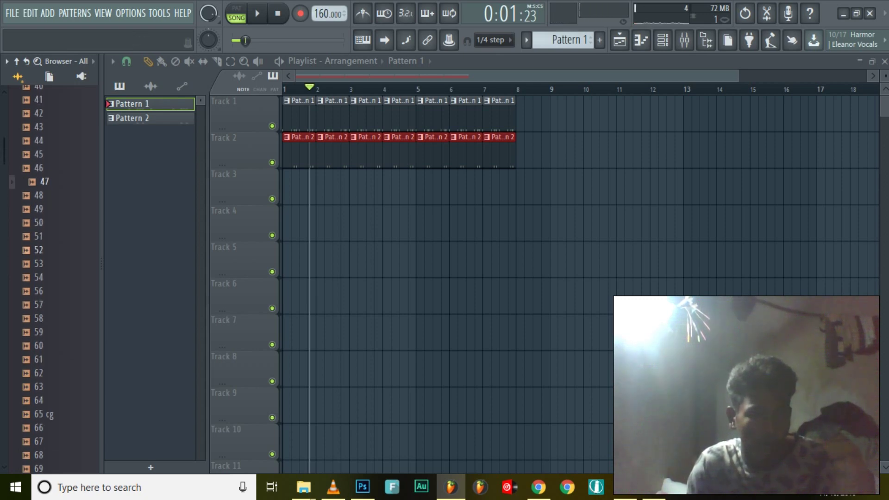
{"action": "key", "text": "Up"}
{"action": "key", "text": "Up"}
{"action": "key", "text": "Up"}
{"action": "key", "text": "Up"}
{"action": "key", "text": "Up"}
{"action": "key", "text": "Up"}
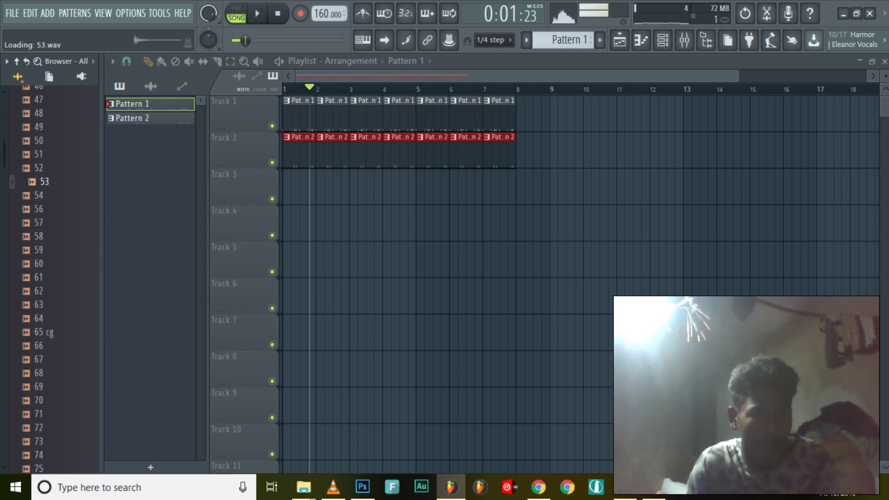
- Continue auditioning the CG PACK samples from 47 through 308, looking for another sound for the beat
{"action": "key", "text": "Down"}
{"action": "key", "text": "Down"}
{"action": "key", "text": "Down"}
{"action": "key", "text": "Down"}
{"action": "key", "text": "Down"}
{"action": "key", "text": "Down"}
{"action": "key", "text": "Down"}
{"action": "key", "text": "Down"}
{"action": "key", "text": "Down"}
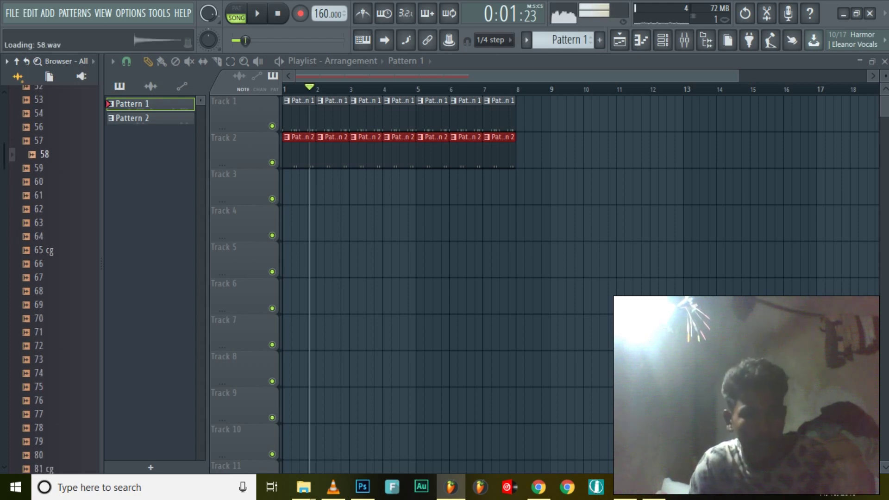
{"action": "key", "text": "Down"}
{"action": "key", "text": "Down"}
{"action": "key", "text": "Down"}
{"action": "key", "text": "Down"}
{"action": "key", "text": "Down"}
{"action": "key", "text": "Down"}
{"action": "key", "text": "Down"}
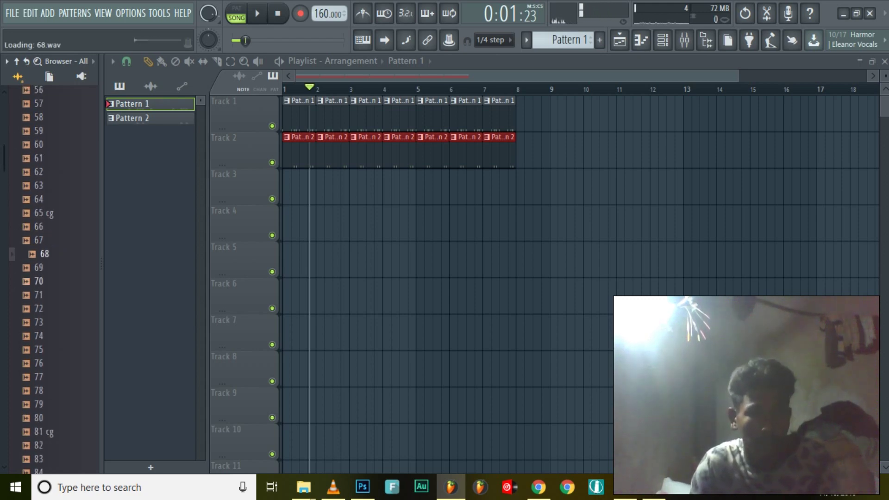
{"action": "key", "text": "Down"}
{"action": "key", "text": "Down"}
{"action": "key", "text": "Down"}
{"action": "key", "text": "Down"}
{"action": "key", "text": "Down"}
{"action": "key", "text": "Down"}
{"action": "key", "text": "Down"}
{"action": "key", "text": "Down"}
{"action": "key", "text": "Down"}
{"action": "key", "text": "Down"}
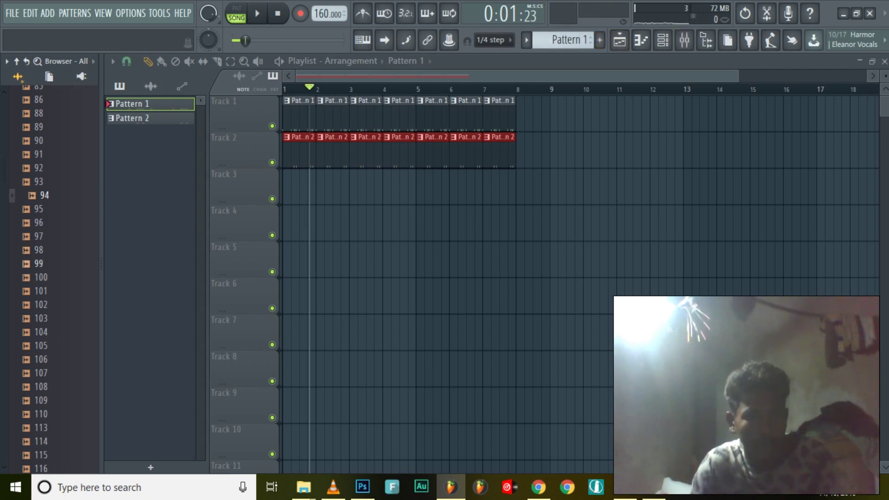
{"action": "key", "text": "Down"}
{"action": "key", "text": "Down"}
{"action": "key", "text": "Down"}
{"action": "key", "text": "Down"}
{"action": "key", "text": "Down"}
{"action": "key", "text": "Down"}
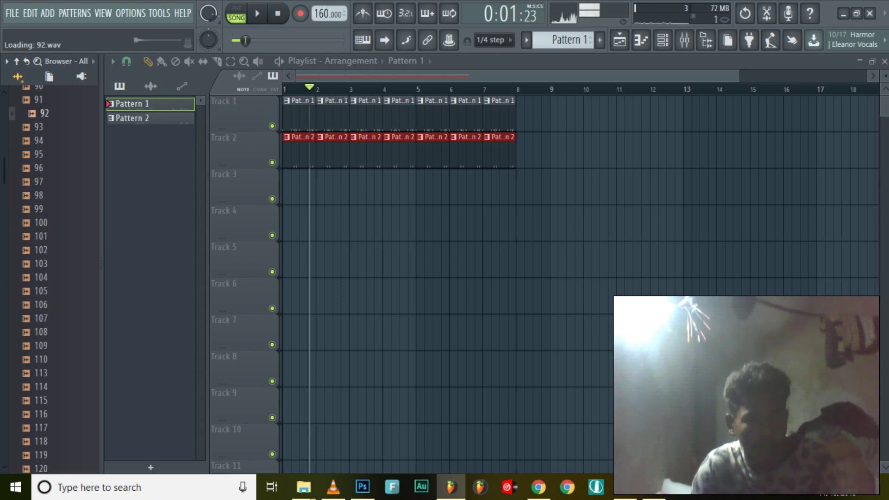
{"action": "key", "text": "Down"}
{"action": "key", "text": "Down"}
{"action": "key", "text": "Down"}
{"action": "key", "text": "Down"}
{"action": "key", "text": "Down"}
{"action": "key", "text": "Down"}
{"action": "key", "text": "Down"}
{"action": "key", "text": "Down"}
{"action": "key", "text": "Down"}
{"action": "key", "text": "Down"}
{"action": "key", "text": "Down"}
{"action": "key", "text": "Down"}
{"action": "key", "text": "Down"}
{"action": "key", "text": "Down"}
{"action": "key", "text": "Down"}
{"action": "key", "text": "Down"}
{"action": "key", "text": "Down"}
{"action": "key", "text": "Down"}
{"action": "key", "text": "Down"}
{"action": "key", "text": "Down"}
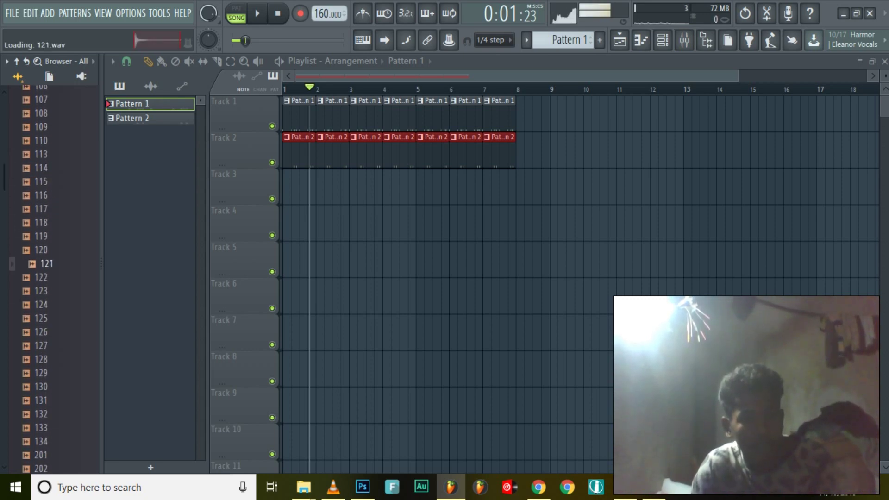
{"action": "key", "text": "Down"}
{"action": "key", "text": "Down"}
{"action": "key", "text": "Down"}
{"action": "key", "text": "Down"}
{"action": "key", "text": "Down"}
{"action": "key", "text": "Down"}
{"action": "key", "text": "Down"}
{"action": "key", "text": "Down"}
{"action": "key", "text": "Down"}
{"action": "key", "text": "Down"}
{"action": "key", "text": "Down"}
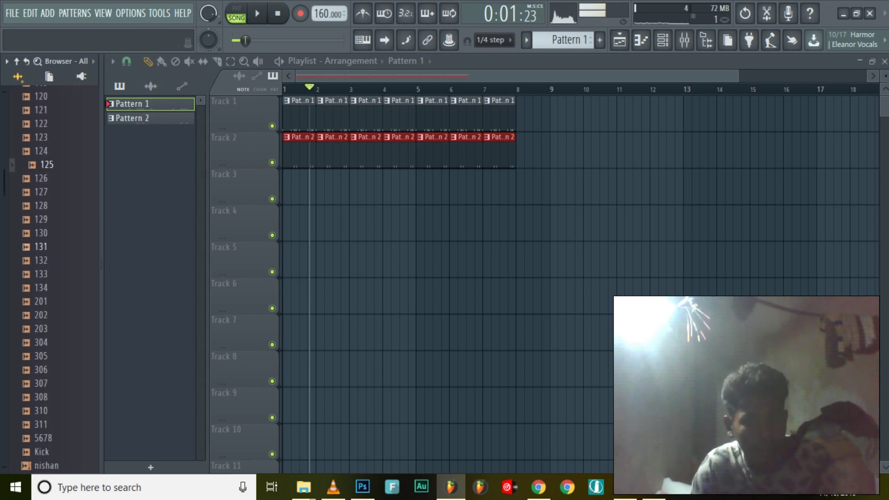
{"action": "key", "text": "Down"}
{"action": "key", "text": "Down"}
{"action": "key", "text": "Down"}
{"action": "key", "text": "Down"}
{"action": "key", "text": "Down"}
{"action": "key", "text": "Down"}
{"action": "key", "text": "Down"}
{"action": "key", "text": "Down"}
{"action": "key", "text": "Down"}
{"action": "key", "text": "Down"}
{"action": "key", "text": "Down"}
{"action": "key", "text": "Down"}
{"action": "key", "text": "Down"}
{"action": "key", "text": "Down"}
{"action": "key", "text": "Down"}
{"action": "key", "text": "Down"}
{"action": "key", "text": "Down"}
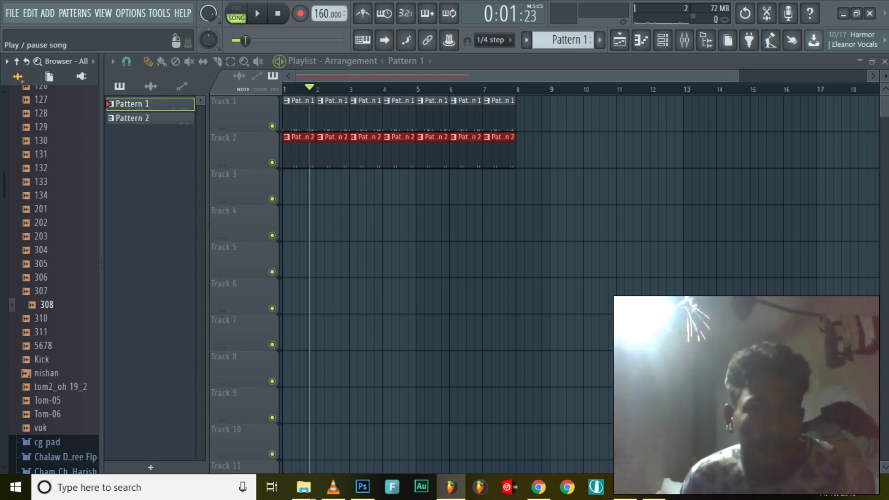
- Play a short stretch of the song and pause it, and bring up the mixer and the channel rack
{"action": "left_click", "coordinate": [258, 13]}
{"action": "key", "text": "space"}
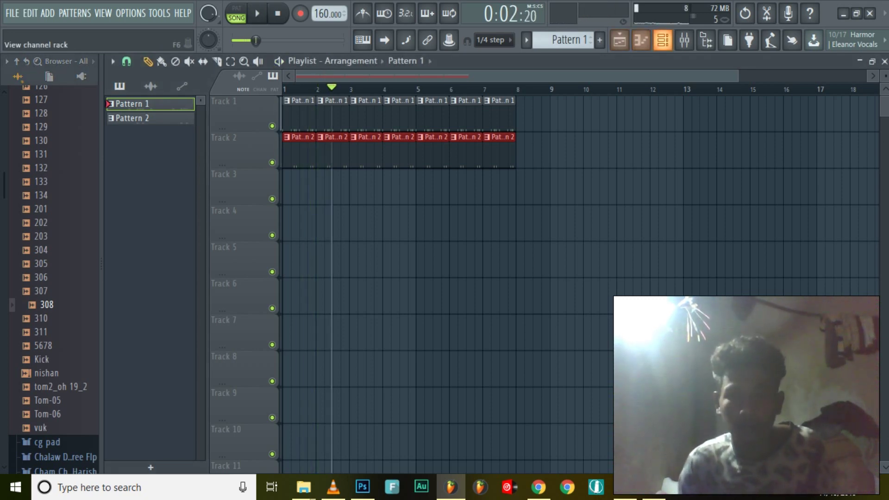
{"action": "left_click", "coordinate": [684, 41]}
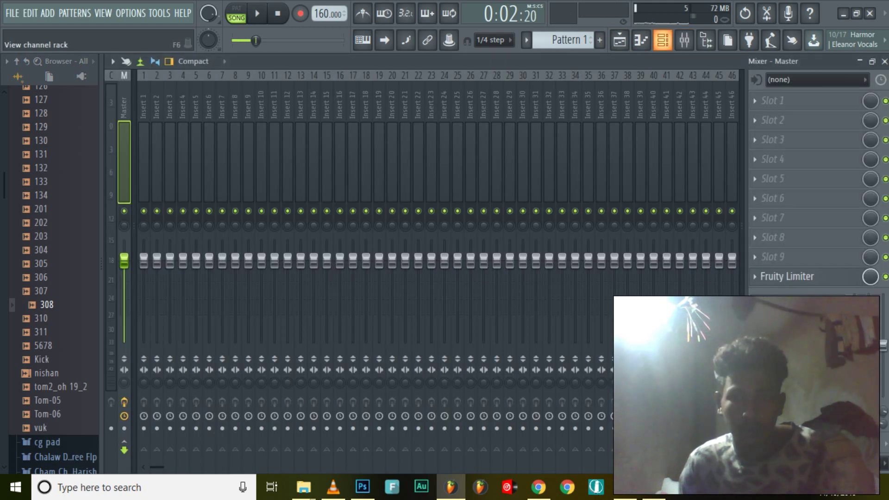
{"action": "left_click", "coordinate": [663, 40]}
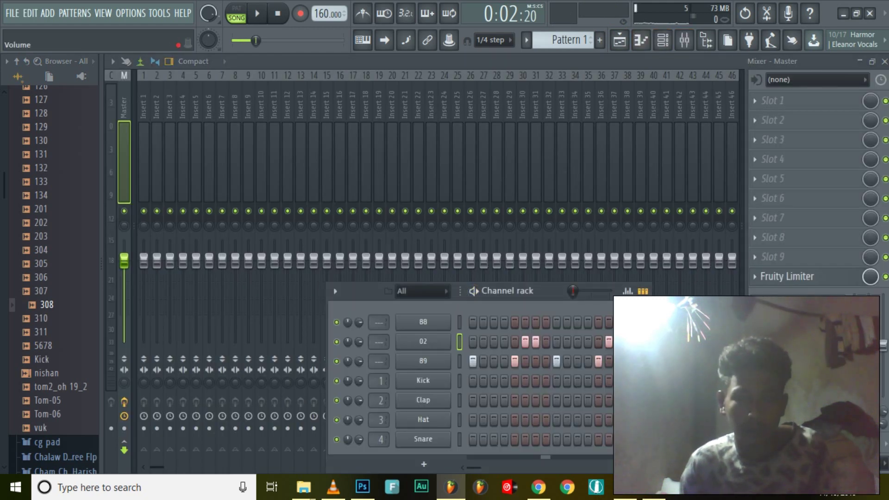
- Play Pattern 1 and audition the CG PACK samples backwards from 134 to 85 against it
{"action": "key", "text": "l"}
{"action": "key", "text": "space"}
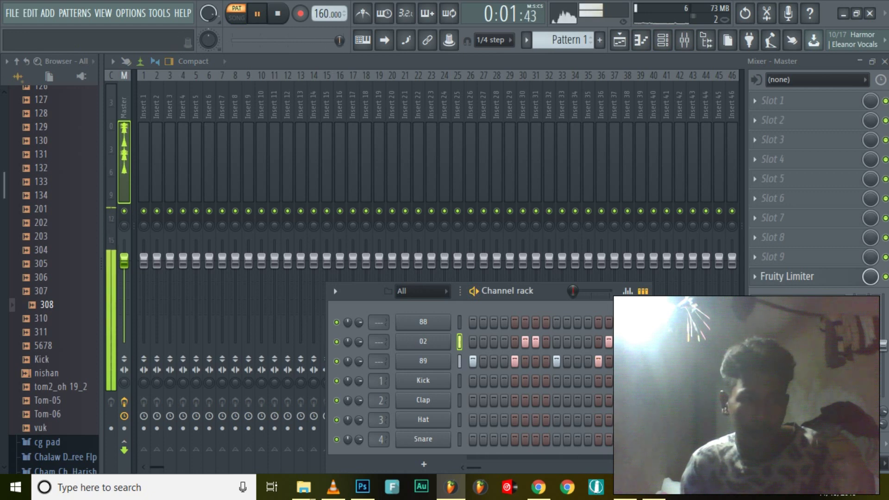
{"action": "left_click", "coordinate": [46, 195]}
{"action": "key", "text": "Up"}
{"action": "key", "text": "Up"}
{"action": "key", "text": "Up"}
{"action": "key", "text": "Up"}
{"action": "key", "text": "Up"}
{"action": "key", "text": "Up"}
{"action": "key", "text": "Up"}
{"action": "key", "text": "Up"}
{"action": "key", "text": "Up"}
{"action": "key", "text": "Up"}
{"action": "key", "text": "Up"}
{"action": "key", "text": "Up"}
{"action": "key", "text": "Up"}
{"action": "key", "text": "Up"}
{"action": "key", "text": "Up"}
{"action": "key", "text": "Up"}
{"action": "key", "text": "Up"}
{"action": "key", "text": "Up"}
{"action": "key", "text": "Up"}
{"action": "key", "text": "Up"}
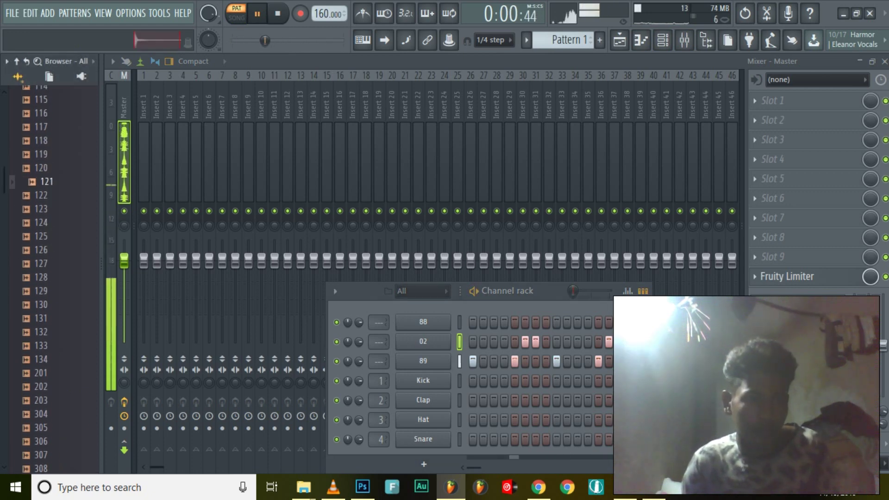
{"action": "key", "text": "Up"}
{"action": "key", "text": "Up"}
{"action": "key", "text": "Up"}
{"action": "key", "text": "Up"}
{"action": "key", "text": "Up"}
{"action": "key", "text": "Up"}
{"action": "key", "text": "Up"}
{"action": "key", "text": "Up"}
{"action": "key", "text": "Up"}
{"action": "key", "text": "Up"}
{"action": "key", "text": "Up"}
{"action": "key", "text": "Up"}
{"action": "key", "text": "Up"}
{"action": "key", "text": "Up"}
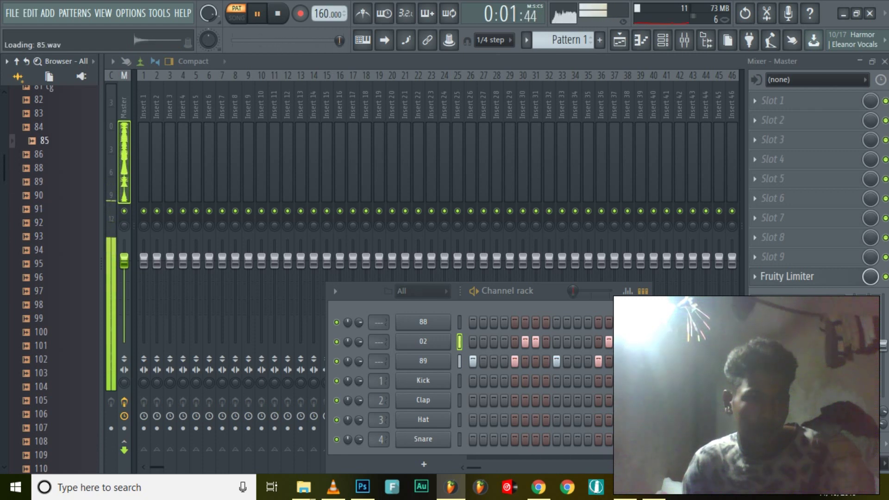
- Continue auditioning the CG PACK samples backwards from 85 to 9 with Pattern 1 stopped, to choose a replacement for channel 02
{"action": "key", "text": "Up"}
{"action": "key", "text": "Up"}
{"action": "key", "text": "Up"}
{"action": "key", "text": "Up"}
{"action": "key", "text": "Up"}
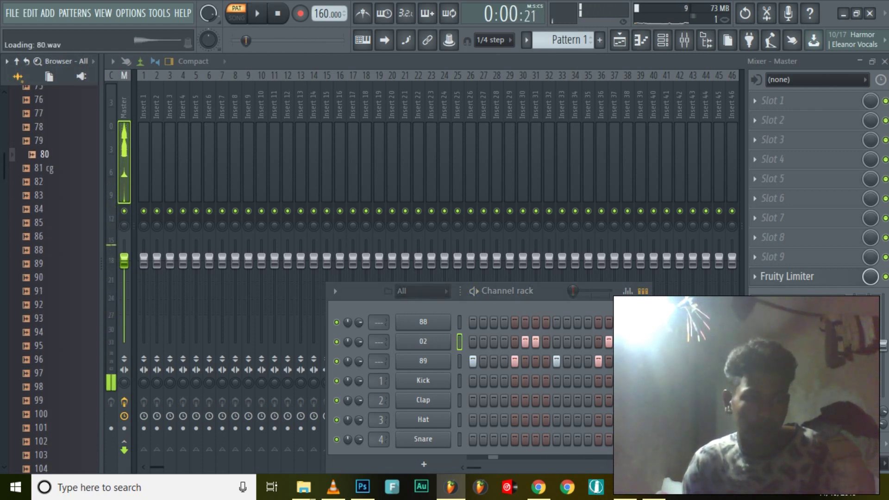
{"action": "key", "text": "Up"}
{"action": "key", "text": "Up"}
{"action": "key", "text": "Up"}
{"action": "key", "text": "Up"}
{"action": "key", "text": "Up"}
{"action": "key", "text": "Up"}
{"action": "key", "text": "Up"}
{"action": "key", "text": "Up"}
{"action": "key", "text": "Up"}
{"action": "key", "text": "Up"}
{"action": "key", "text": "Up"}
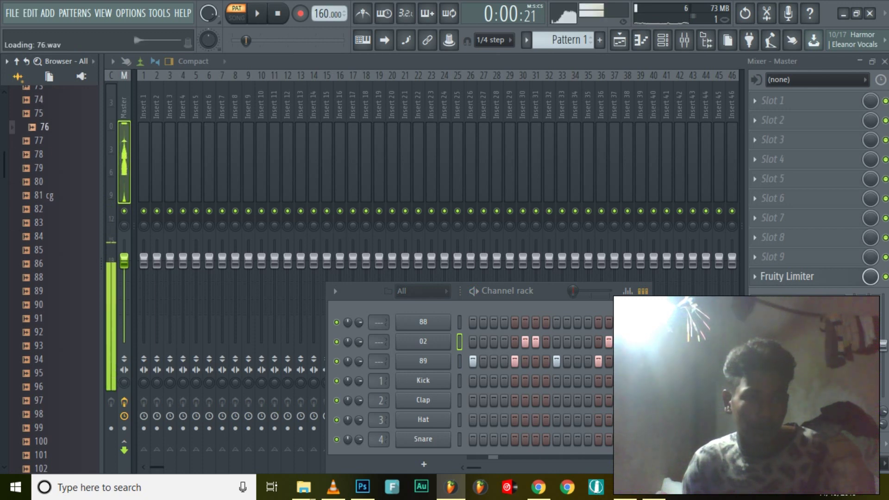
{"action": "key", "text": "Up"}
{"action": "key", "text": "Up"}
{"action": "key", "text": "Up"}
{"action": "key", "text": "Up"}
{"action": "key", "text": "Up"}
{"action": "key", "text": "Up"}
{"action": "key", "text": "Up"}
{"action": "key", "text": "Up"}
{"action": "key", "text": "Up"}
{"action": "key", "text": "Up"}
{"action": "key", "text": "Up"}
{"action": "key", "text": "Up"}
{"action": "key", "text": "Up"}
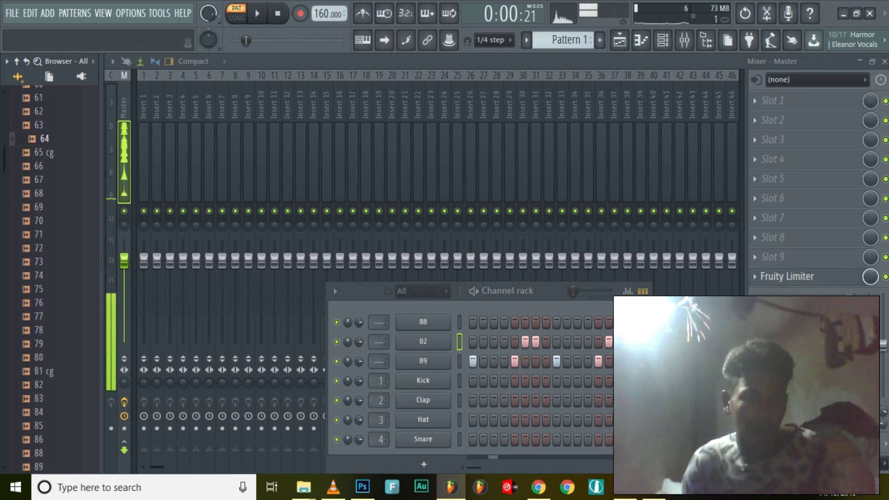
{"action": "key", "text": "Up"}
{"action": "key", "text": "Up"}
{"action": "key", "text": "Up"}
{"action": "key", "text": "Up"}
{"action": "key", "text": "Up"}
{"action": "key", "text": "Up"}
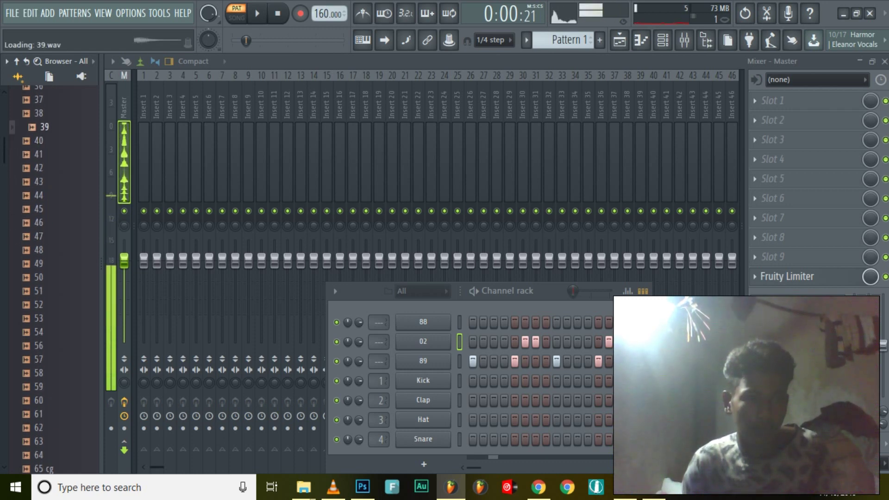
{"action": "key", "text": "Up"}
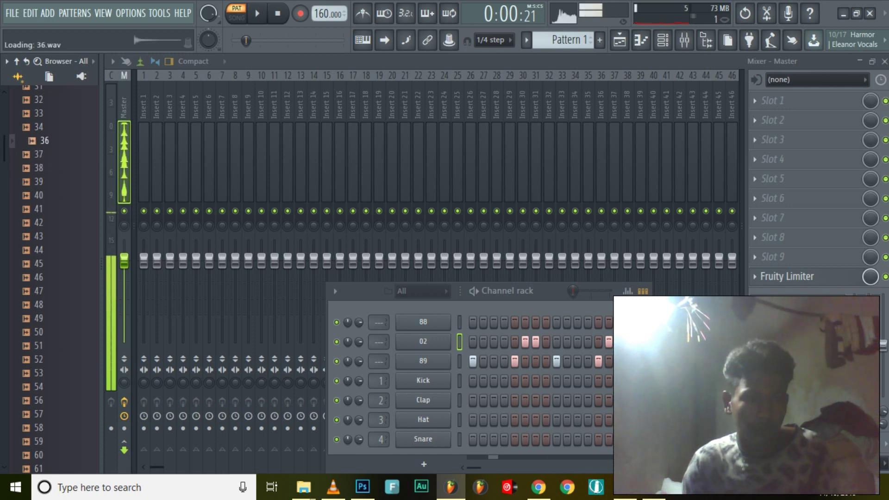
{"action": "key", "text": "Up"}
{"action": "key", "text": "Up"}
{"action": "key", "text": "Up"}
{"action": "key", "text": "Up"}
{"action": "key", "text": "Up"}
{"action": "key", "text": "Up"}
{"action": "key", "text": "Up"}
{"action": "key", "text": "Up"}
{"action": "key", "text": "Up"}
{"action": "key", "text": "Up"}
{"action": "key", "text": "Up"}
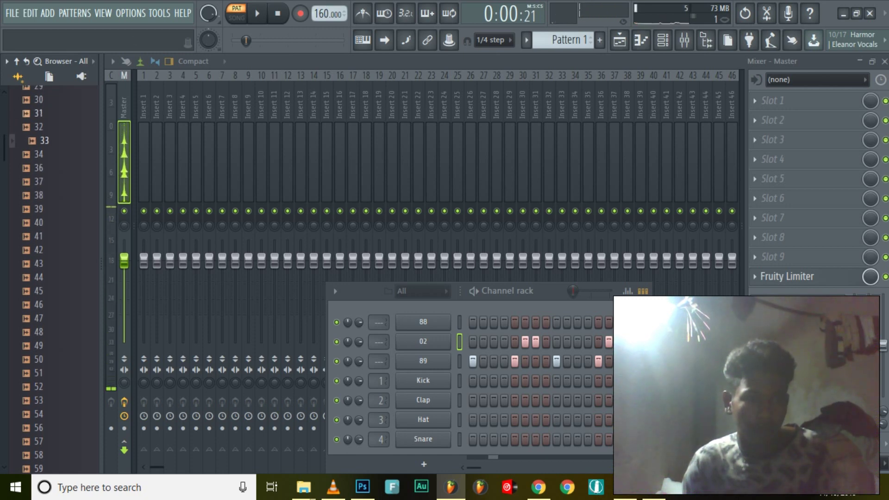
{"action": "key", "text": "Down"}
{"action": "key", "text": "Down"}
{"action": "key", "text": "Down"}
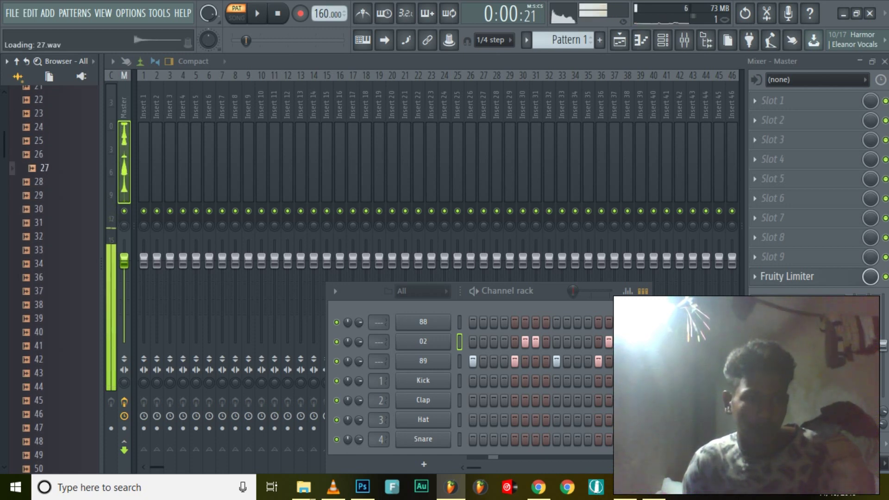
{"action": "key", "text": "Up"}
{"action": "key", "text": "Up"}
{"action": "key", "text": "Up"}
{"action": "key", "text": "Up"}
{"action": "key", "text": "Up"}
{"action": "key", "text": "Up"}
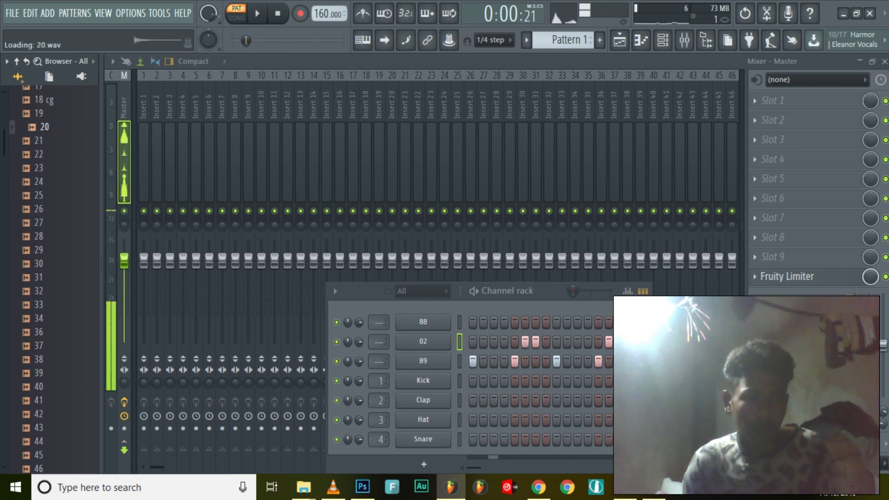
{"action": "key", "text": "Up"}
{"action": "key", "text": "Up"}
{"action": "key", "text": "Up"}
{"action": "key", "text": "Up"}
{"action": "key", "text": "Up"}
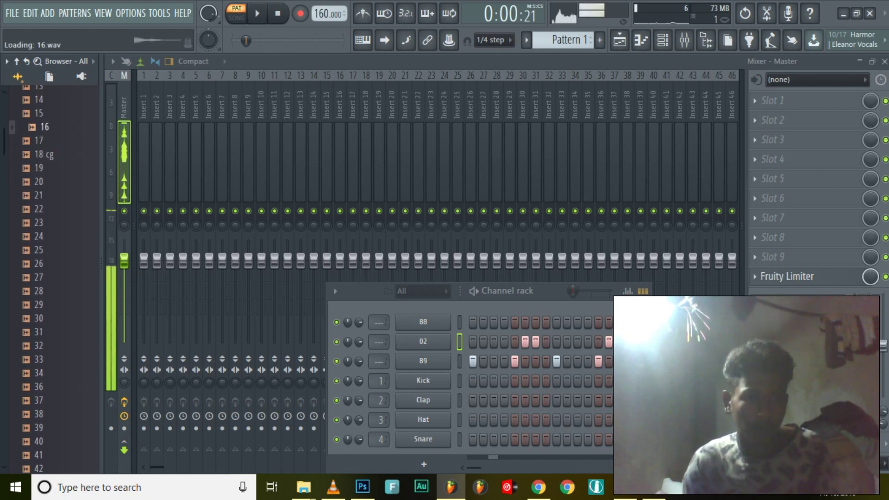
{"action": "key", "text": "Up"}
{"action": "key", "text": "Up"}
{"action": "key", "text": "Up"}
{"action": "key", "text": "Up"}
{"action": "key", "text": "Up"}
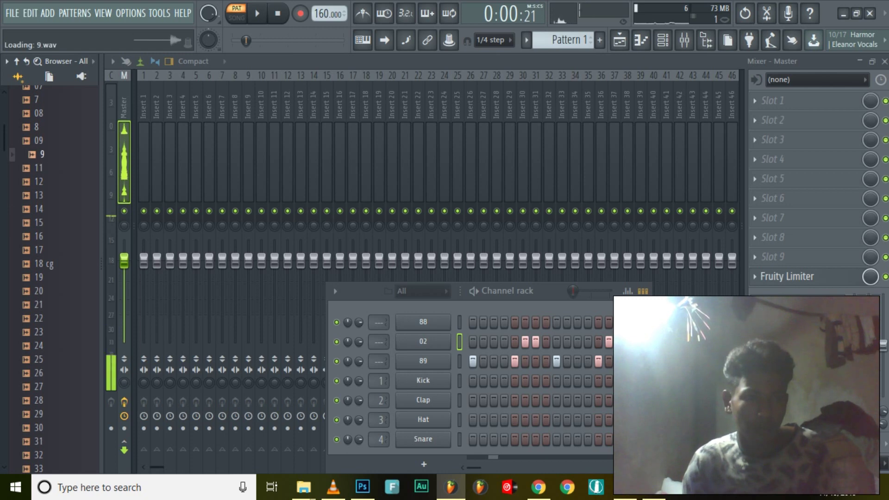
- Replace the 02 channel's sample with CG PACK sample 11 and give it a precomputed fade-out while Pattern 1 plays
{"action": "left_click_drag", "start_coordinate": [44, 168], "coordinate": [423, 341]}
{"action": "key", "text": "space"}
{"action": "left_click", "coordinate": [423, 341]}
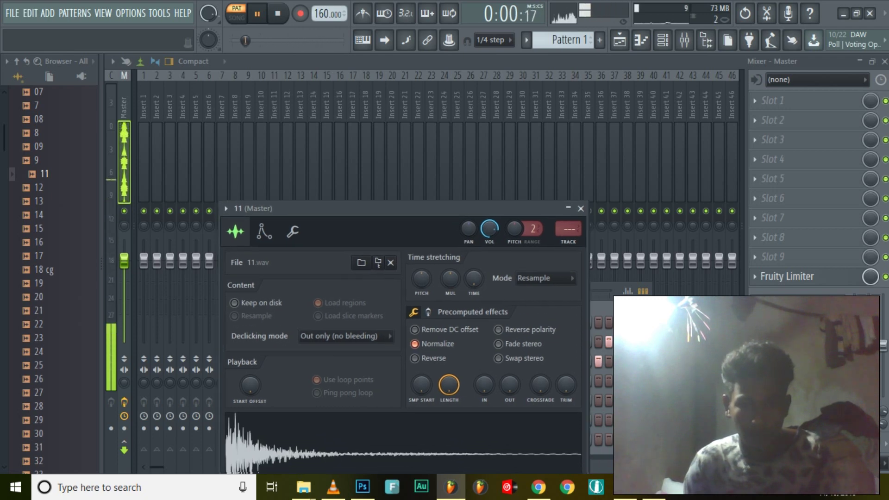
{"action": "left_click_drag", "start_coordinate": [508, 375], "coordinate": [508, 367]}
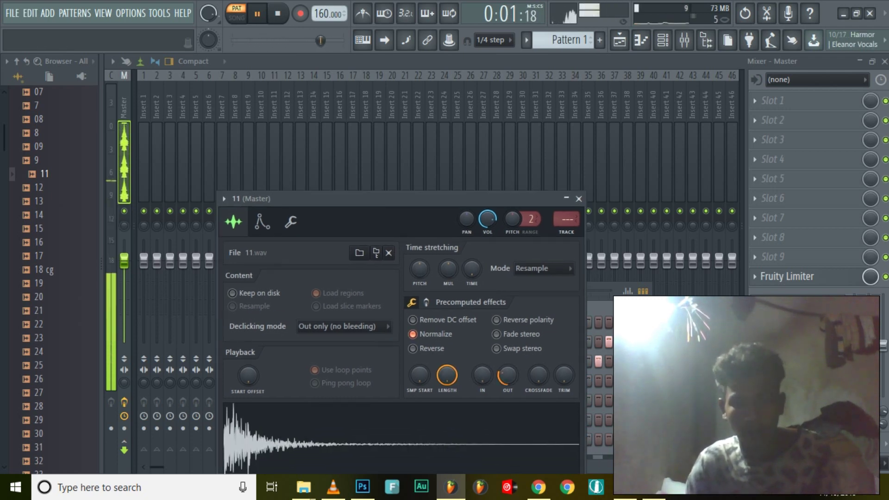
{"action": "left_click", "coordinate": [579, 199]}
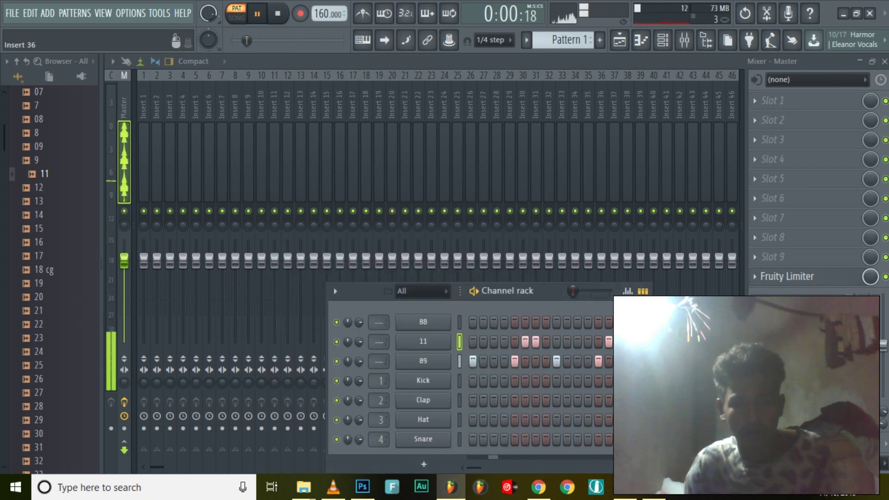
- Audition the CG PACK samples from 90 through 99 over the playing Pattern 1
{"action": "scroll", "coordinate": [38, 257], "scroll_direction": "down", "scroll_amount": 10}
{"action": "scroll", "coordinate": [39, 257], "scroll_direction": "down", "scroll_amount": 14}
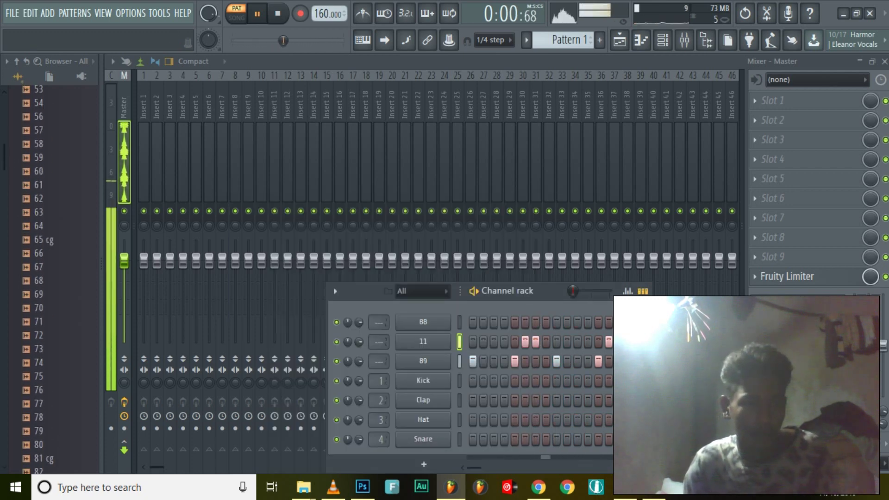
{"action": "left_click", "coordinate": [41, 255]}
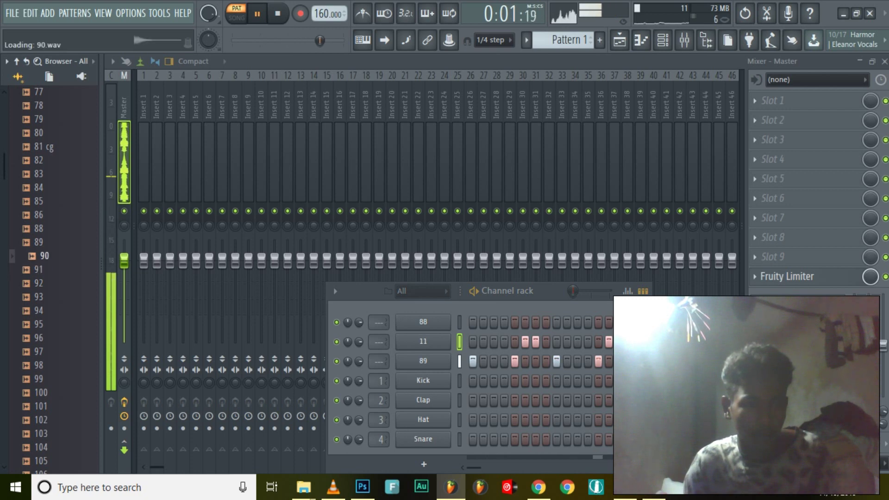
{"action": "key", "text": "Down"}
{"action": "key", "text": "Down"}
{"action": "key", "text": "Down"}
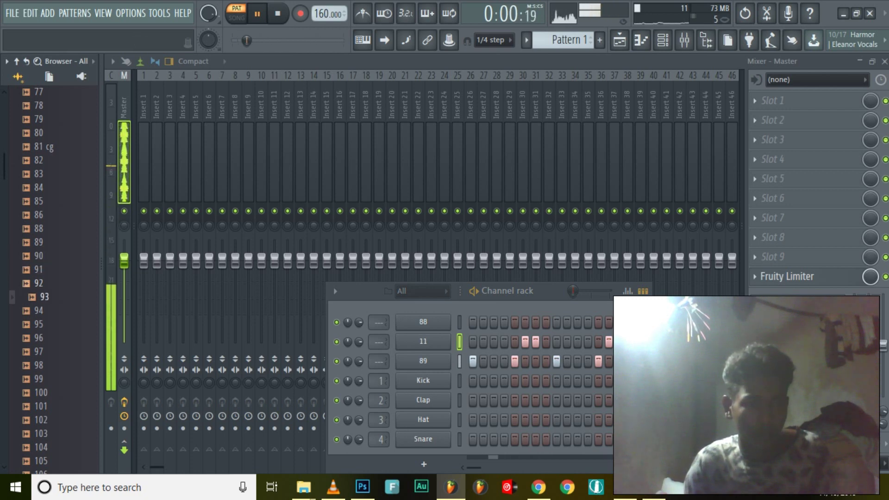
{"action": "key", "text": "Up"}
{"action": "key", "text": "Down"}
{"action": "key", "text": "Down"}
{"action": "key", "text": "Down"}
{"action": "key", "text": "Down"}
{"action": "key", "text": "Down"}
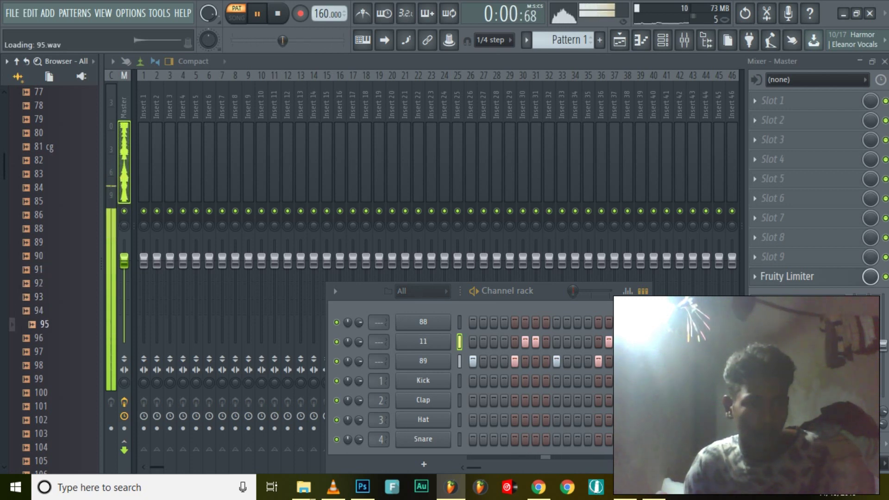
{"action": "key", "text": "Down"}
{"action": "key", "text": "Down"}
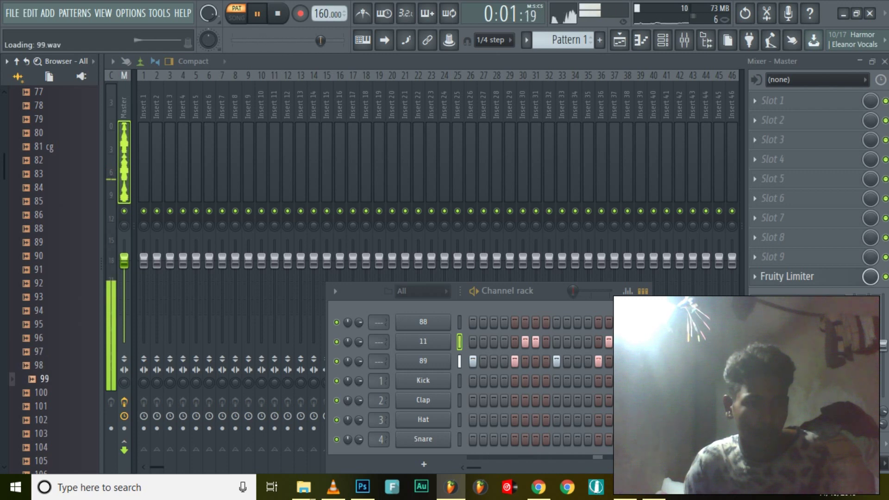
- Add CG PACK sample 99 as a new channel above 88 and check its sampler settings
{"action": "left_click_drag", "start_coordinate": [45, 379], "coordinate": [421, 324]}
{"action": "left_click", "coordinate": [423, 322]}
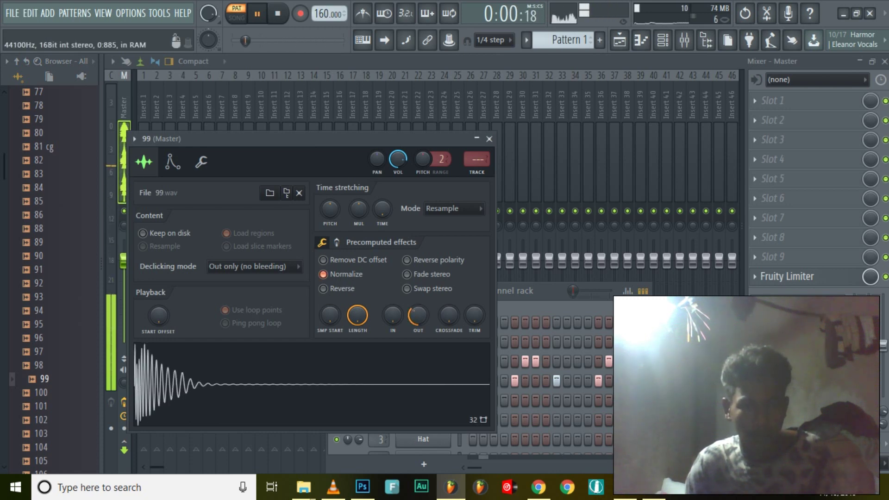
{"action": "left_click", "coordinate": [489, 139]}
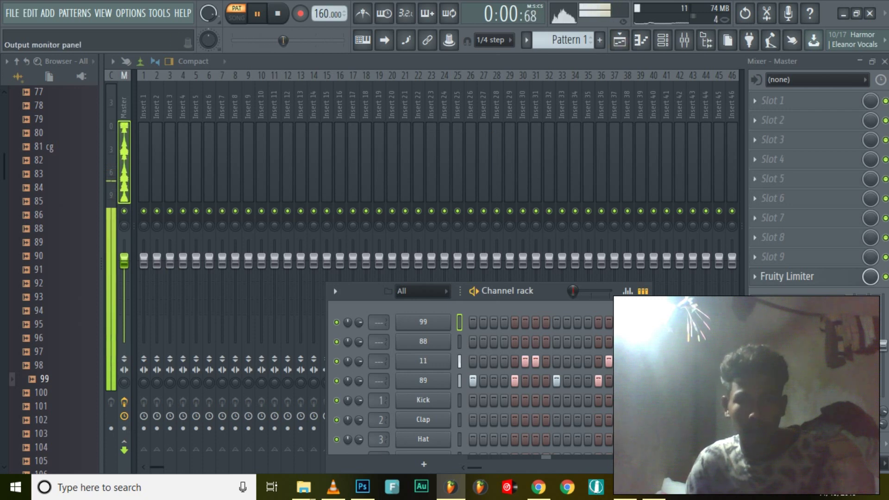
- In Pattern 2's piano roll for channel 88, add two C5 notes before each existing pair in both halves of the bar
{"action": "key", "text": "KP_Add"}
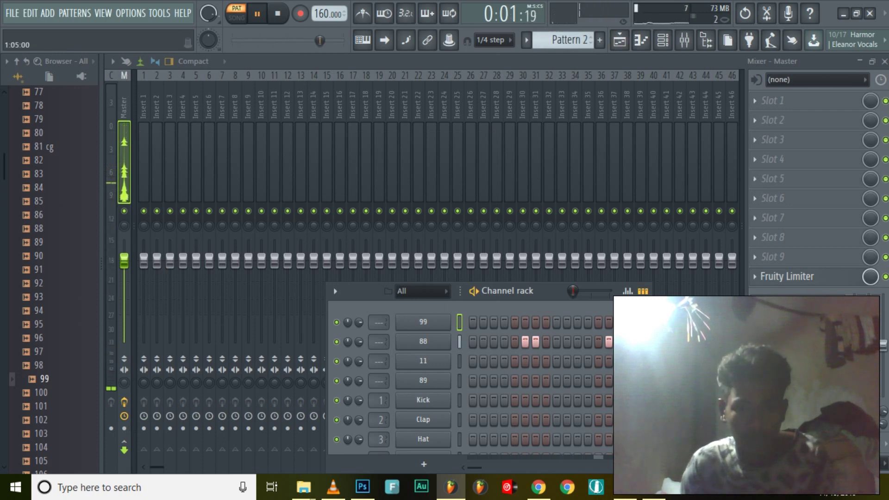
{"action": "left_click", "coordinate": [641, 39]}
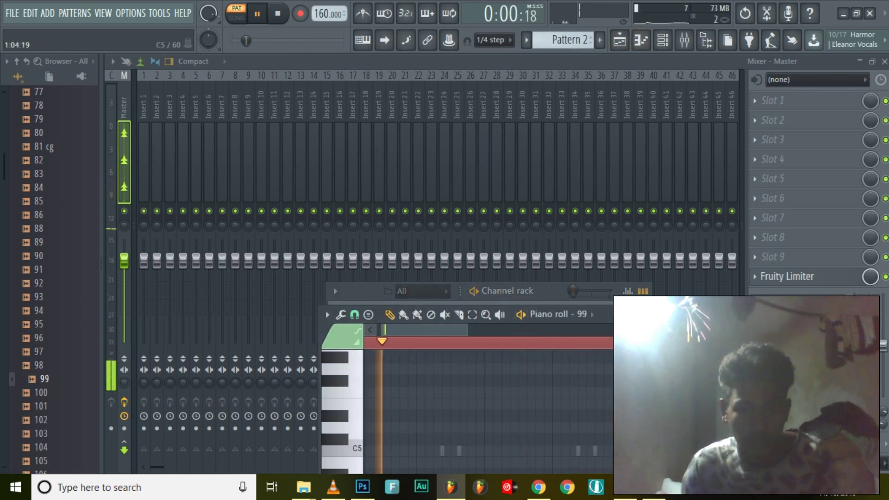
{"action": "left_click", "coordinate": [592, 315]}
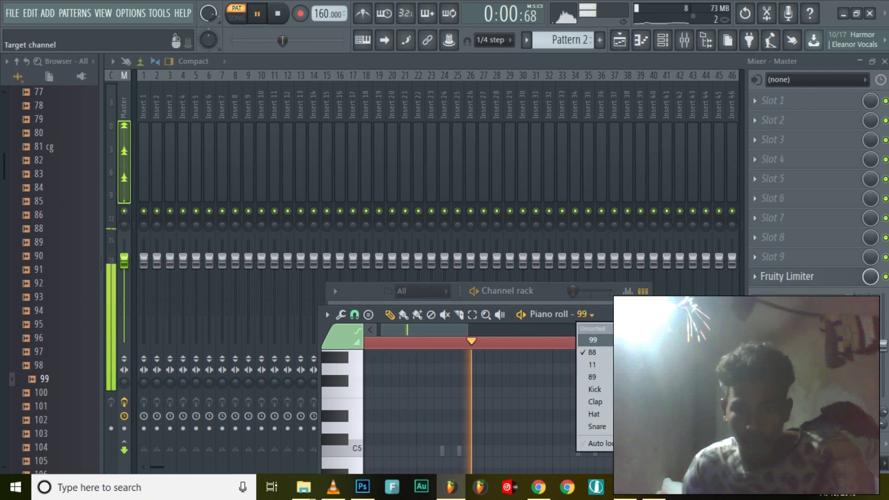
{"action": "left_click", "coordinate": [592, 352]}
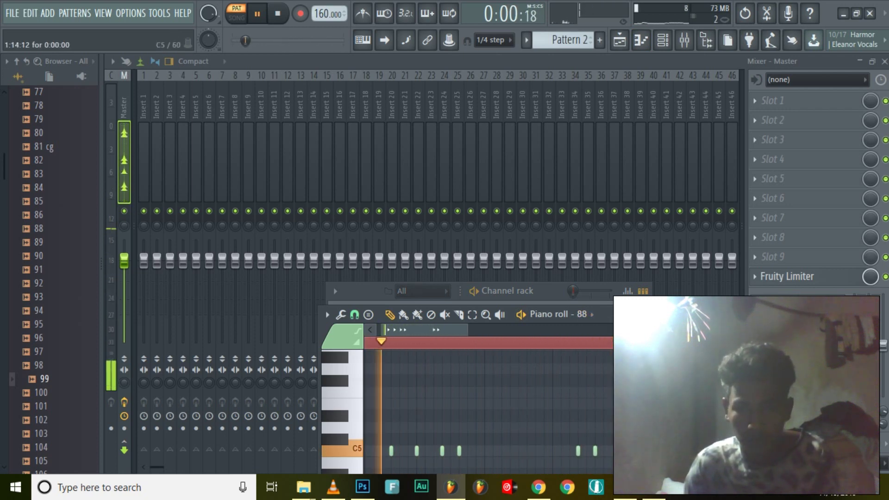
{"action": "scroll", "coordinate": [486, 407], "scroll_direction": "down", "scroll_amount": 2}
{"action": "scroll", "coordinate": [486, 407], "scroll_direction": "up", "scroll_amount": 1}
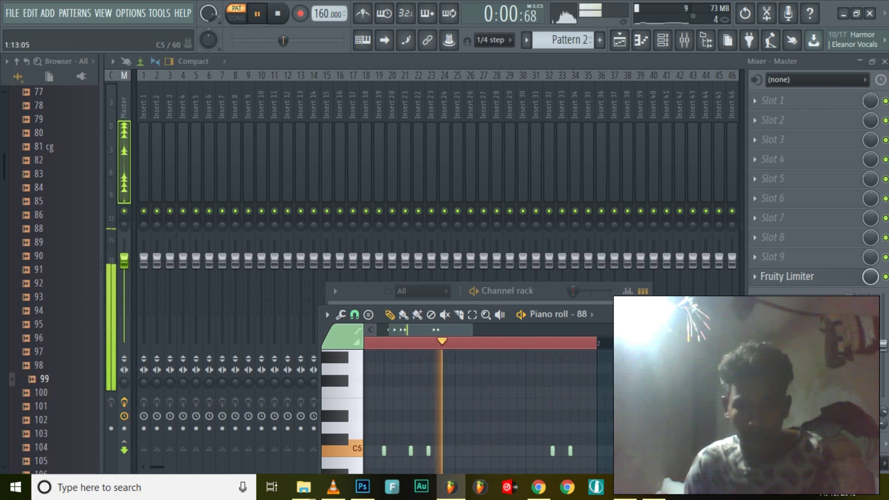
{"action": "scroll", "coordinate": [486, 407], "scroll_direction": "down", "scroll_amount": 3}
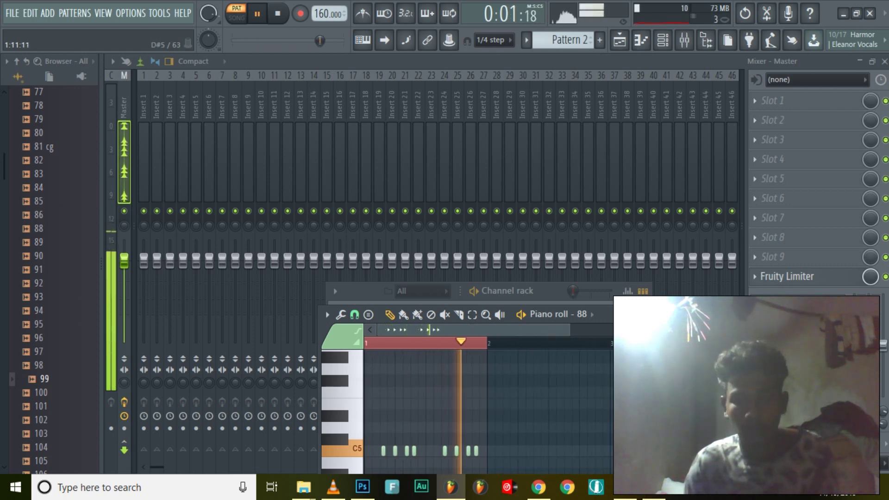
{"action": "scroll", "coordinate": [487, 408], "scroll_direction": "down", "scroll_amount": 1}
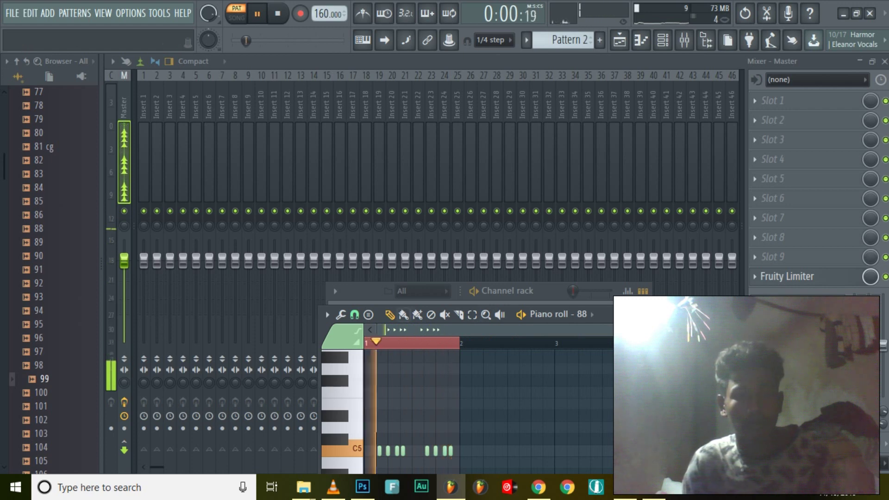
- Enable Normalize, Remove DC offset and Reverse polarity for the 88 channel's sample, and bring up the playlist
{"action": "left_click", "coordinate": [662, 39]}
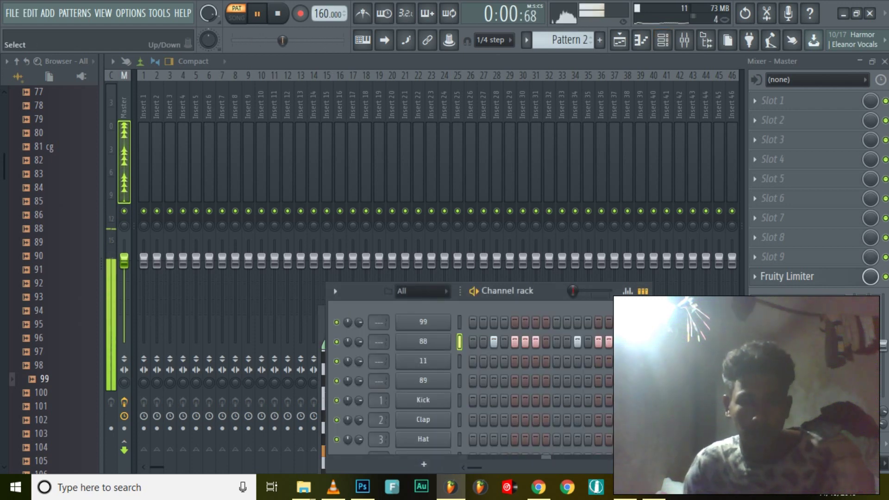
{"action": "left_click", "coordinate": [423, 342]}
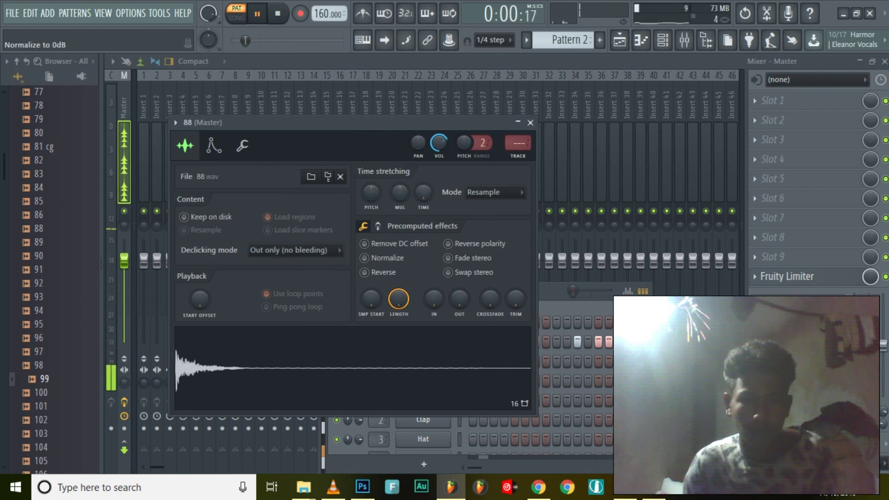
{"action": "left_click", "coordinate": [365, 258]}
{"action": "left_click", "coordinate": [447, 244]}
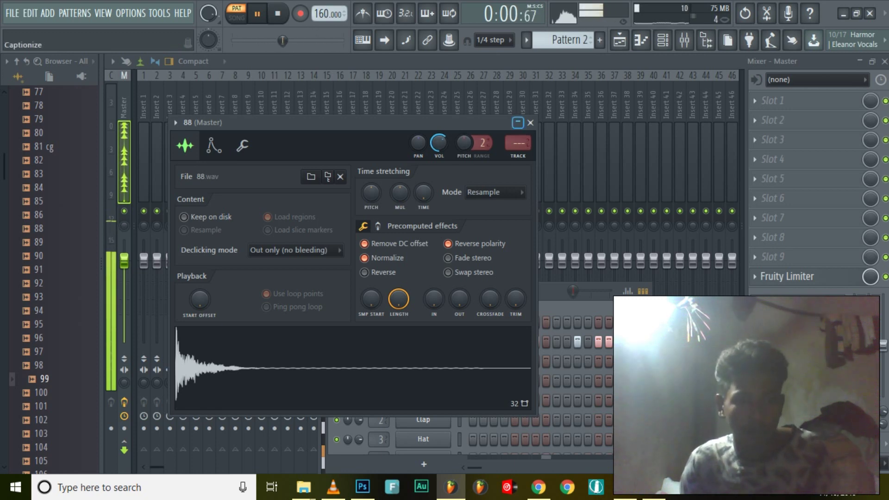
{"action": "left_click", "coordinate": [531, 122]}
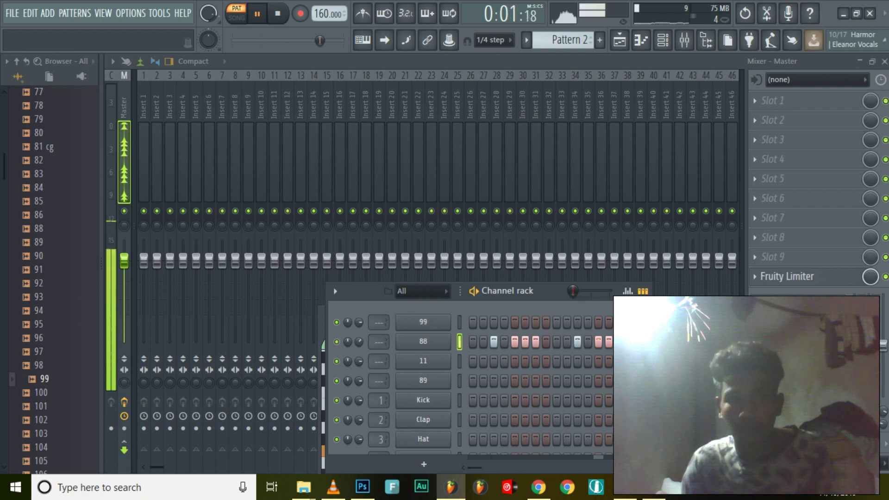
{"action": "key", "text": "F5"}
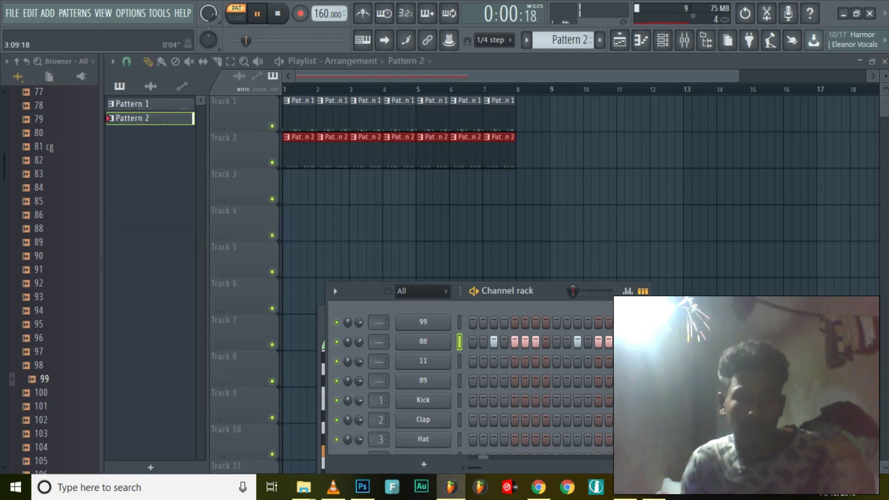
- Switch to song mode and move all Pattern 1 and Pattern 2 clips down one track, onto Tracks 2 and 3
{"action": "key", "text": "F6"}
{"action": "key", "text": "l"}
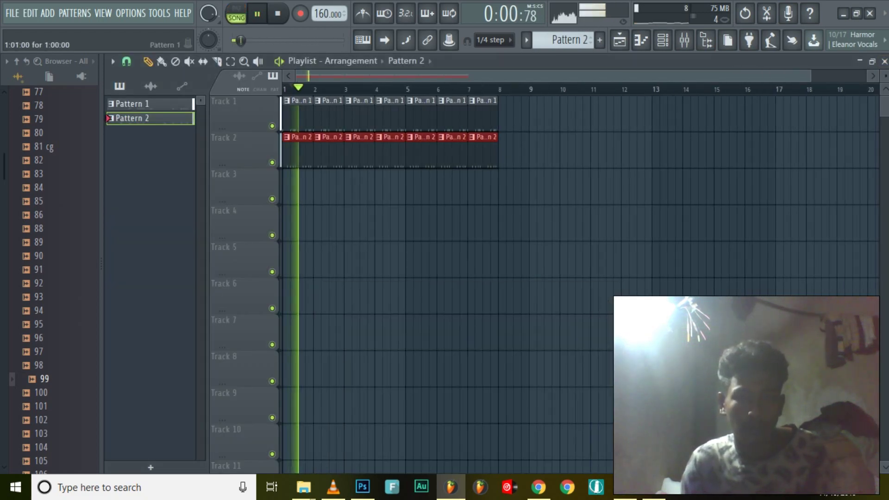
{"action": "scroll", "coordinate": [337, 222], "scroll_direction": "down", "scroll_amount": 2}
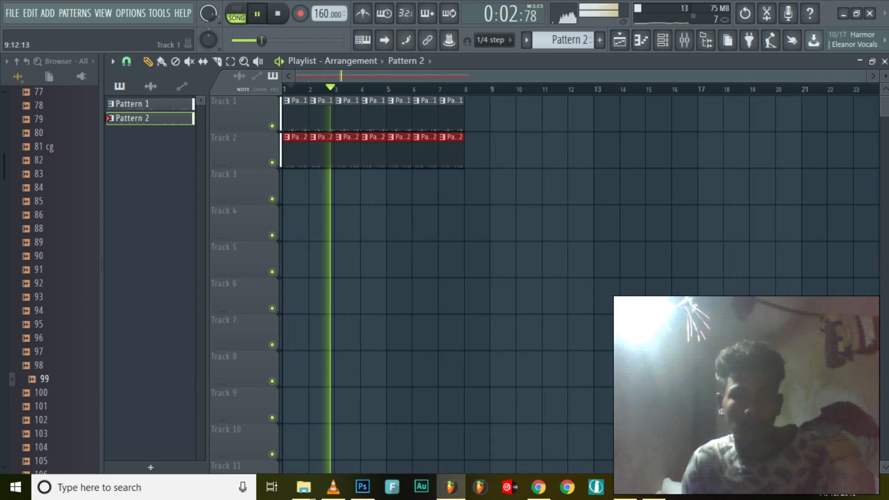
{"action": "left_click_drag", "start_coordinate": [508, 240], "coordinate": [286, 148]}
{"action": "key", "text": "ctrl+d"}
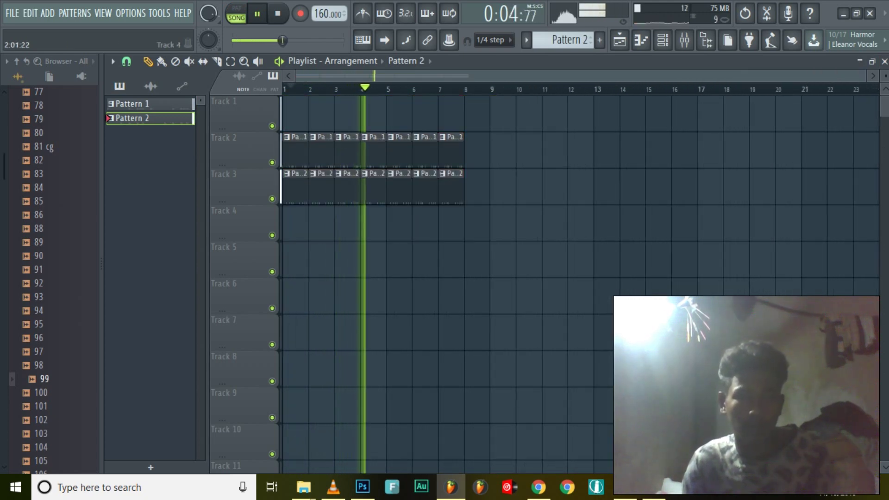
- In pattern mode, create Pattern 3 and place channel 99 hits on steps 1, 4 and 6
{"action": "left_click", "coordinate": [663, 40]}
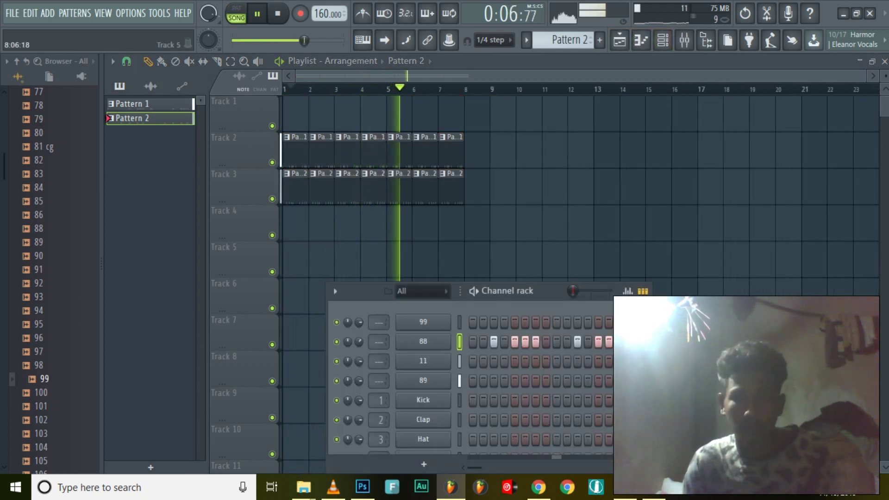
{"action": "left_click", "coordinate": [236, 13]}
{"action": "left_click", "coordinate": [600, 40]}
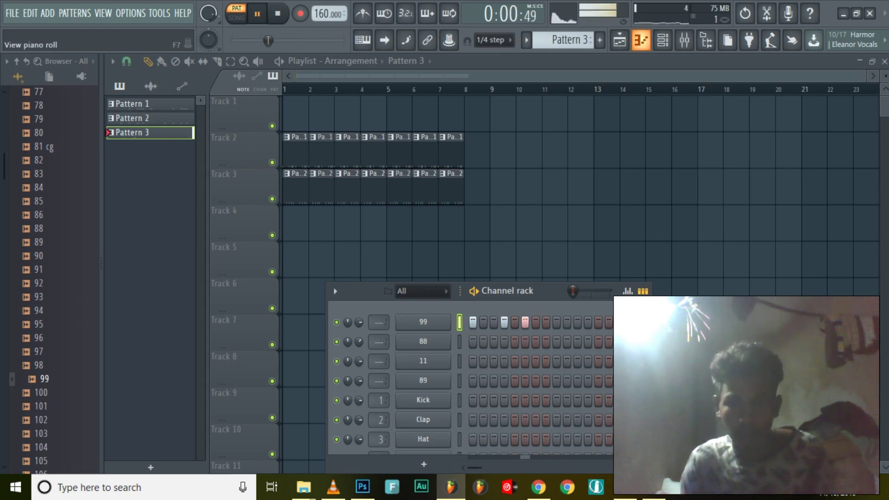
- Shift channel 99's C5 notes in Pattern 3's piano roll, moving the second hit to step 3 and the last one slightly earlier
{"action": "left_click", "coordinate": [641, 40]}
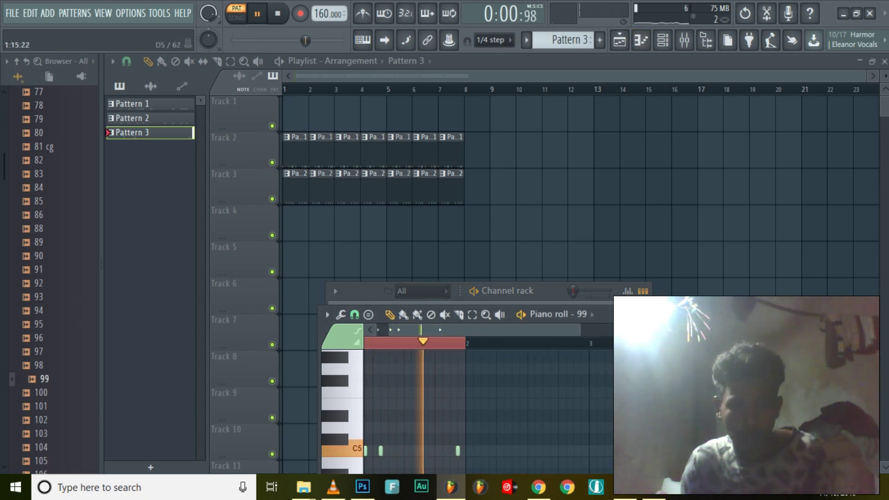
{"action": "scroll", "coordinate": [463, 448], "scroll_direction": "up", "scroll_amount": 3}
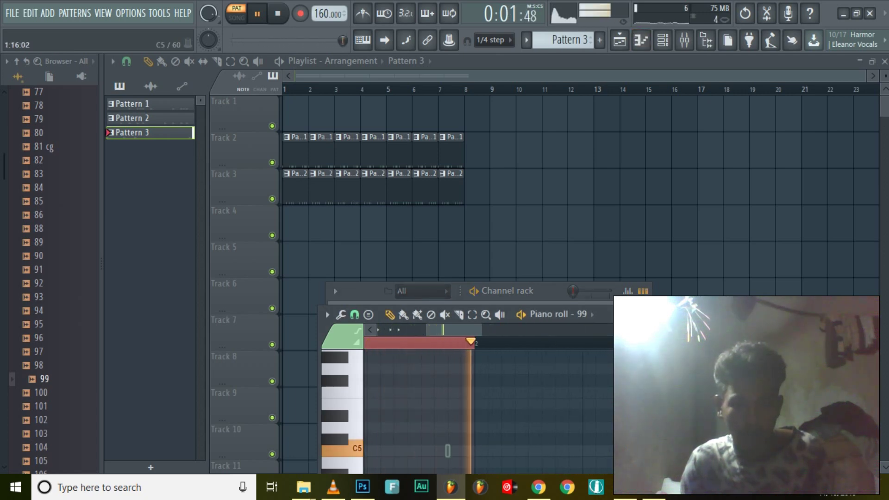
{"action": "left_click_drag", "start_coordinate": [448, 451], "coordinate": [421, 450]}
{"action": "left_click", "coordinate": [393, 450]}
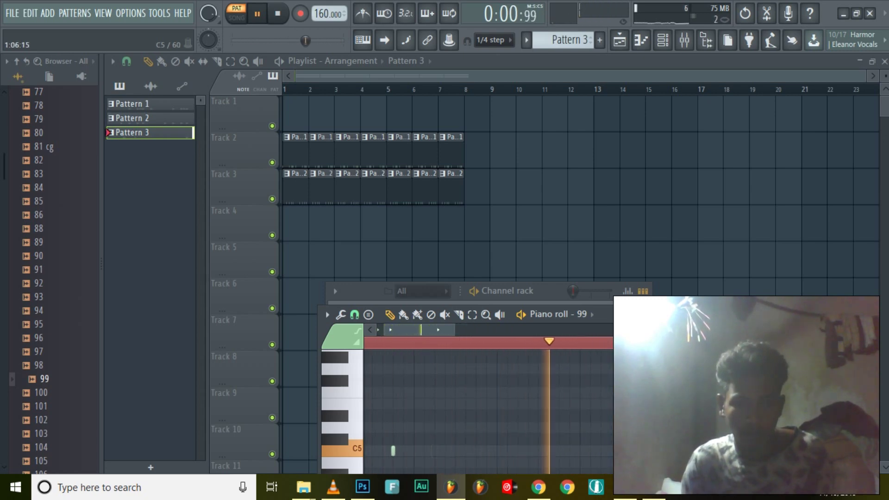
{"action": "scroll", "coordinate": [486, 413], "scroll_direction": "up", "scroll_amount": 2}
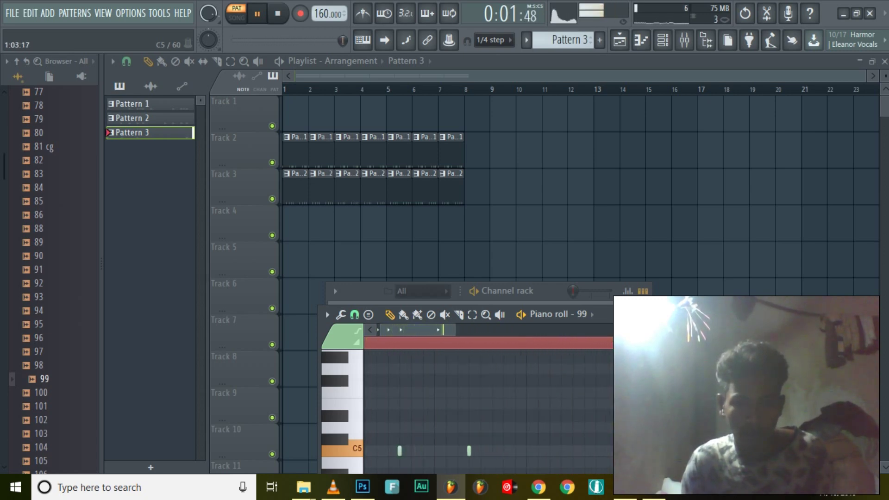
{"action": "scroll", "coordinate": [486, 413], "scroll_direction": "down", "scroll_amount": 2}
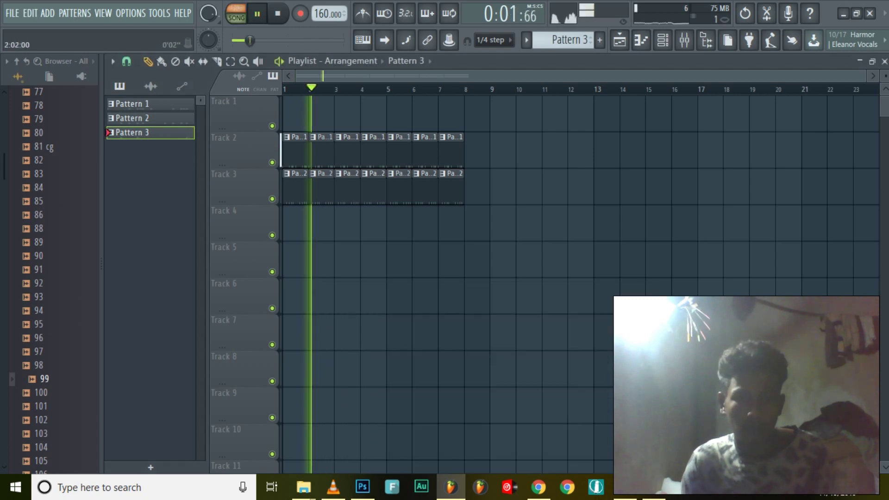
- Place Pattern 3 clips across bars 1 through 7 of Track 1 in the playlist
{"action": "key", "text": "F5"}
{"action": "left_click", "coordinate": [456, 113]}
{"action": "left_click_drag", "start_coordinate": [457, 113], "coordinate": [288, 113]}
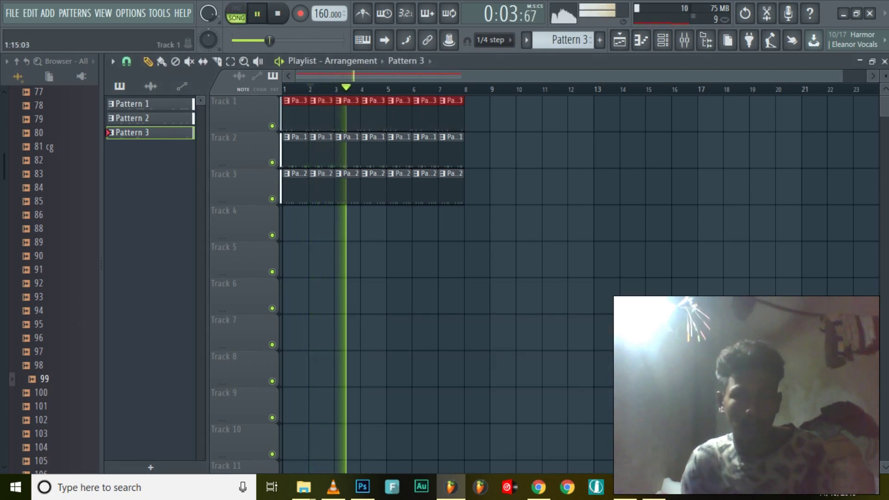
- Listen to the arrangement with all three patterns playing together, and pause the playback
{"action": "scroll", "coordinate": [380, 114], "scroll_direction": "up", "scroll_amount": 2}
{"action": "scroll", "coordinate": [380, 113], "scroll_direction": "up", "scroll_amount": 2}
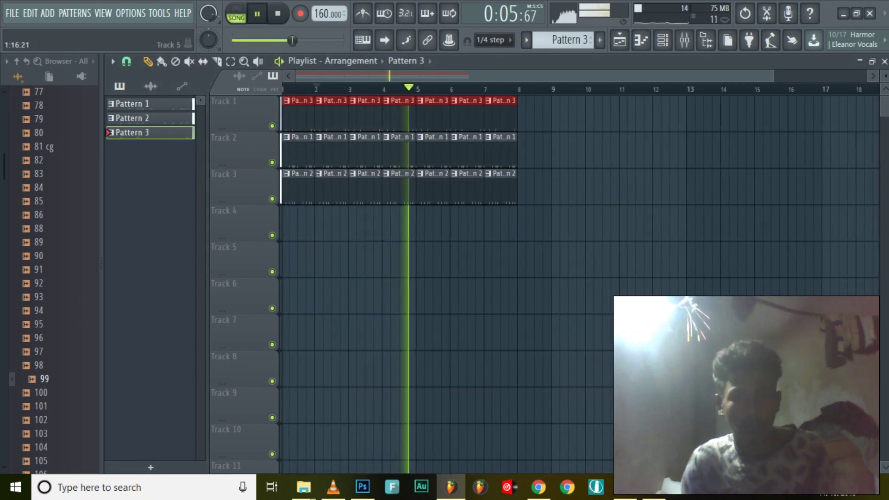
{"action": "scroll", "coordinate": [380, 114], "scroll_direction": "down", "scroll_amount": 2}
{"action": "scroll", "coordinate": [380, 114], "scroll_direction": "up", "scroll_amount": 1}
{"action": "scroll", "coordinate": [380, 222], "scroll_direction": "down", "scroll_amount": 2}
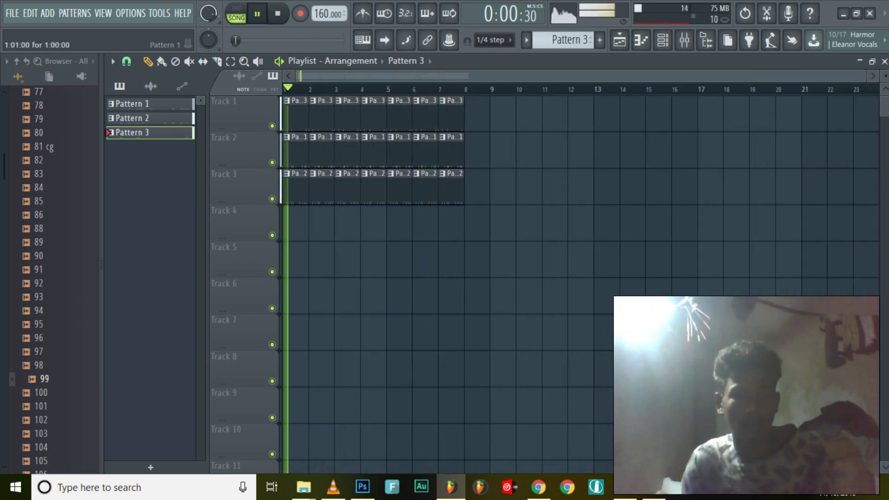
{"action": "scroll", "coordinate": [380, 222], "scroll_direction": "up", "scroll_amount": 1}
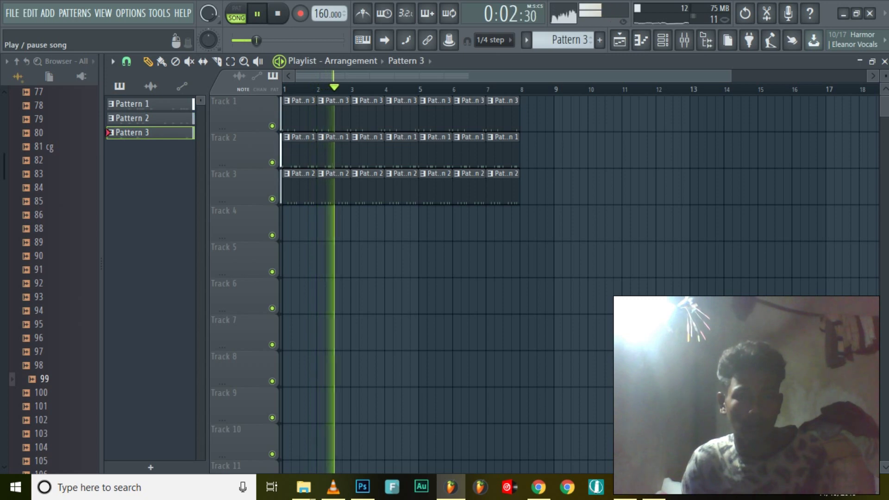
{"action": "left_click", "coordinate": [257, 13]}
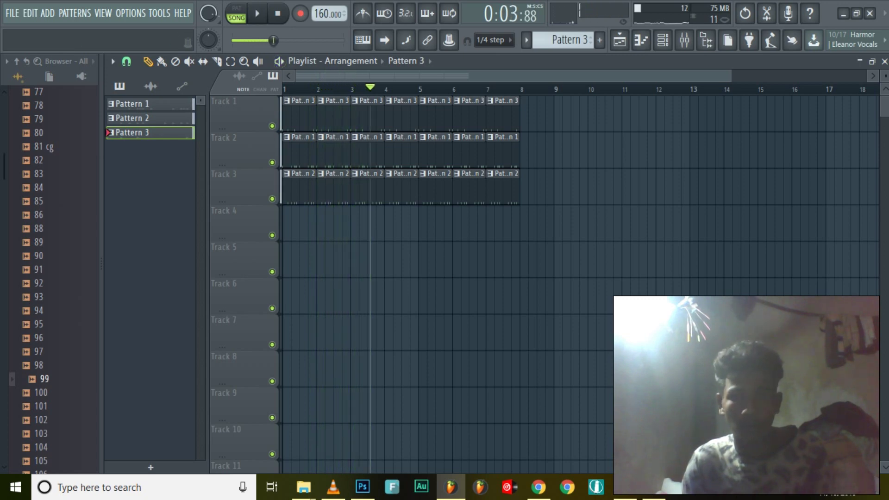
- Play Patterns 2 and 1 in pattern mode and set channel 11's sampler volume to 66%
{"action": "left_click", "coordinate": [662, 41]}
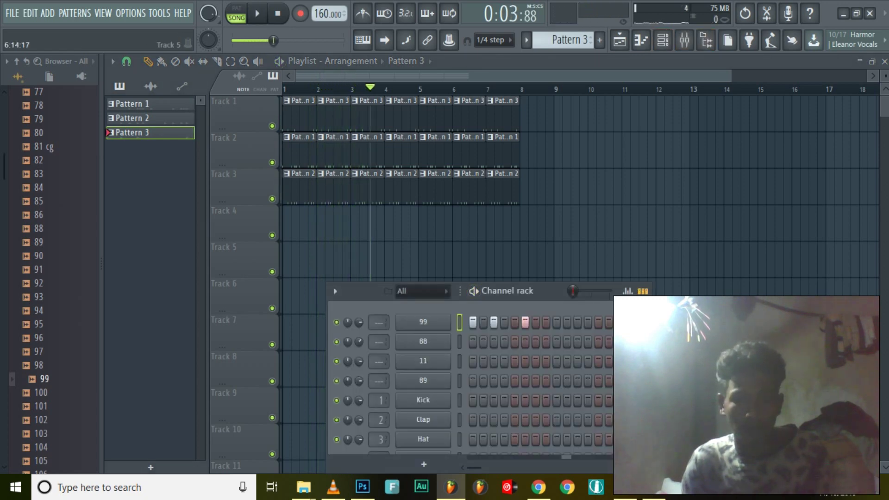
{"action": "key", "text": "l"}
{"action": "key", "text": "space"}
{"action": "left_click", "coordinate": [132, 119]}
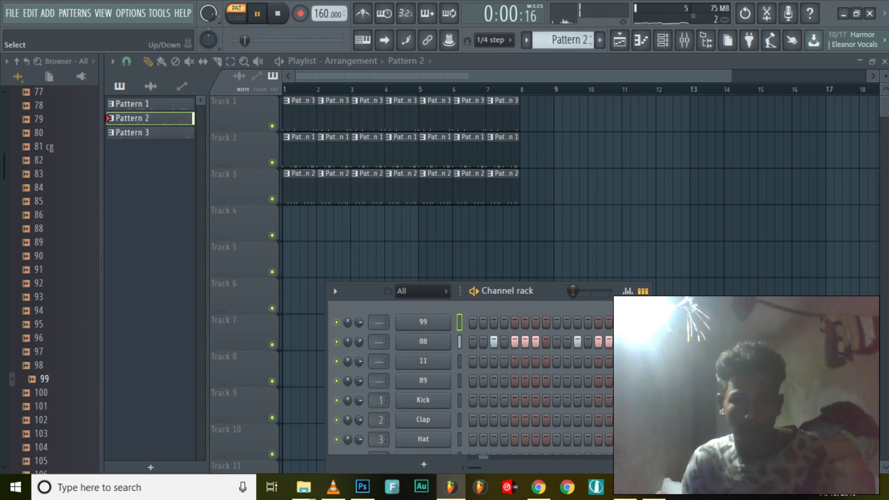
{"action": "left_click", "coordinate": [132, 103]}
{"action": "left_click", "coordinate": [423, 361]}
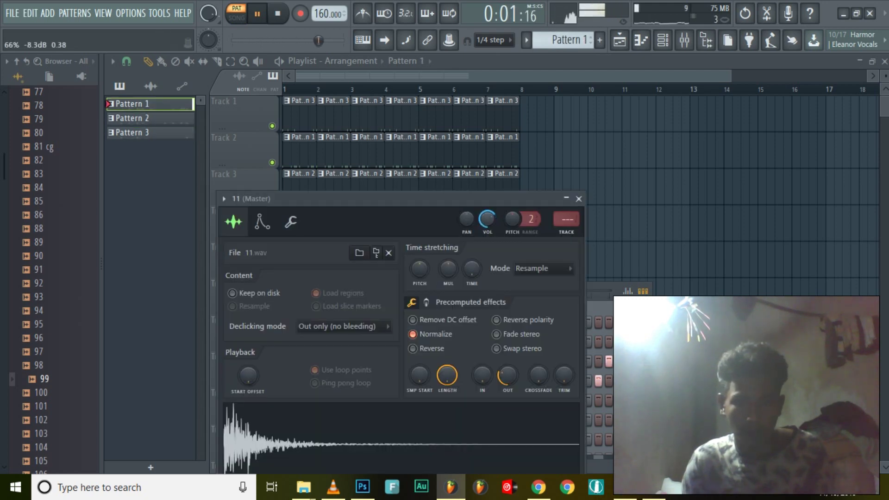
{"action": "key", "text": "Escape"}
- Play the full arrangement in song mode to check the balance, and stop it near the end of bar 7
{"action": "key", "text": "l"}
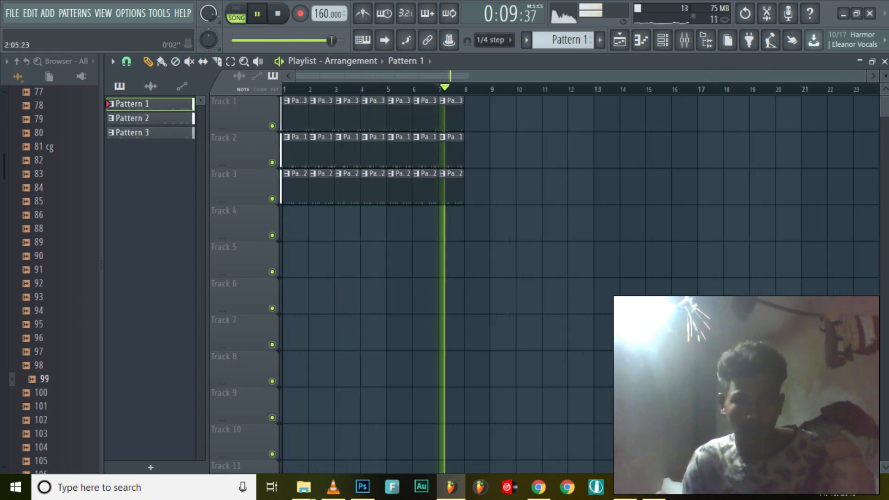
{"action": "key", "text": "space"}
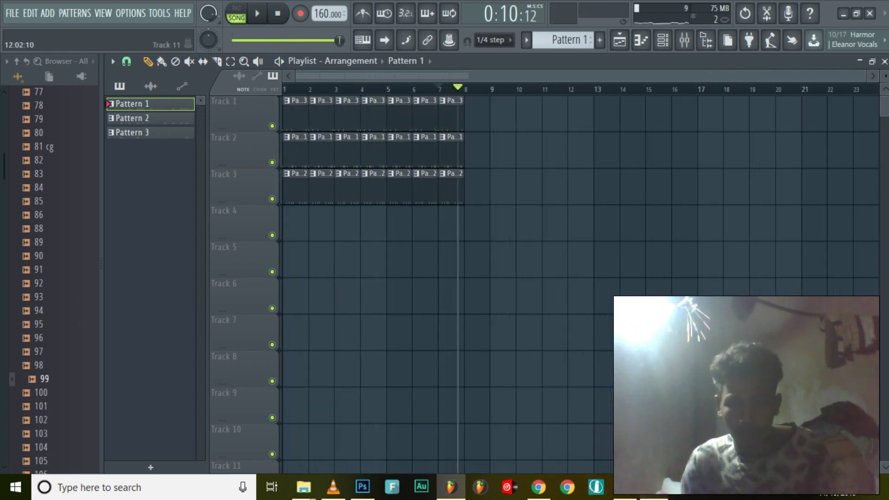
{"action": "key", "text": "alt+Tab"}
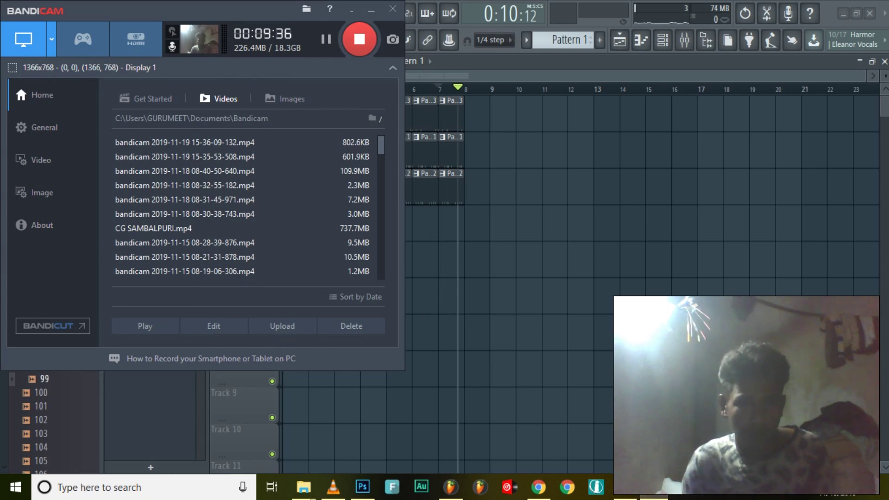
{"action": "key", "text": "alt+Tab"}
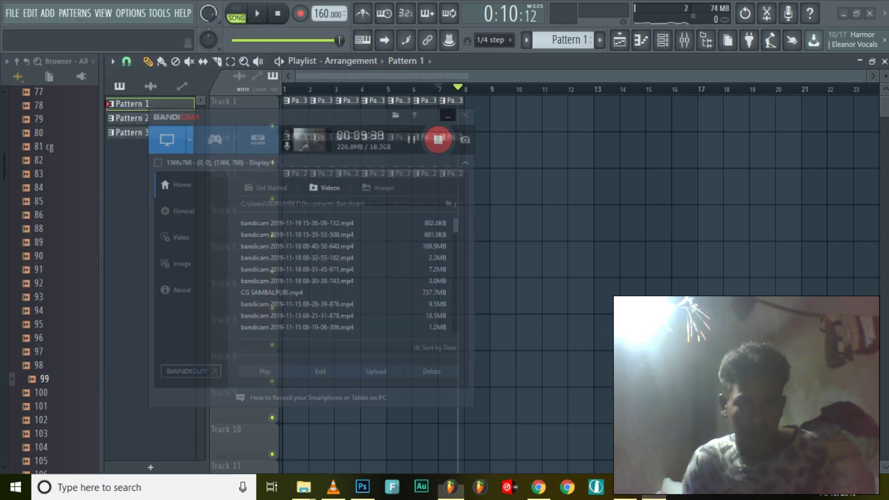